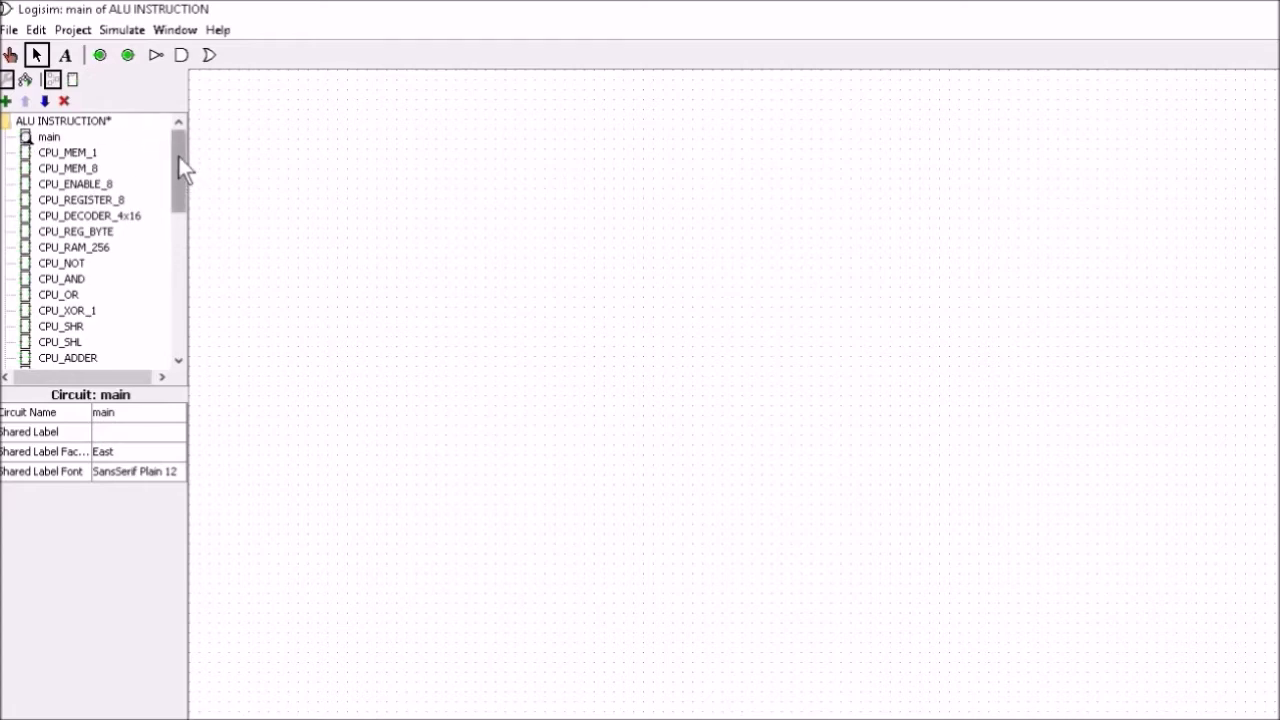
- Open the main CPU circuit of the ALU INSTRUCTION project and view its CPU_CONTROL SECTION subcircuit
{"action": "left_click_drag", "start_coordinate": [178, 147], "coordinate": [171, 264]}
{"action": "double_click", "coordinate": [50, 236]}
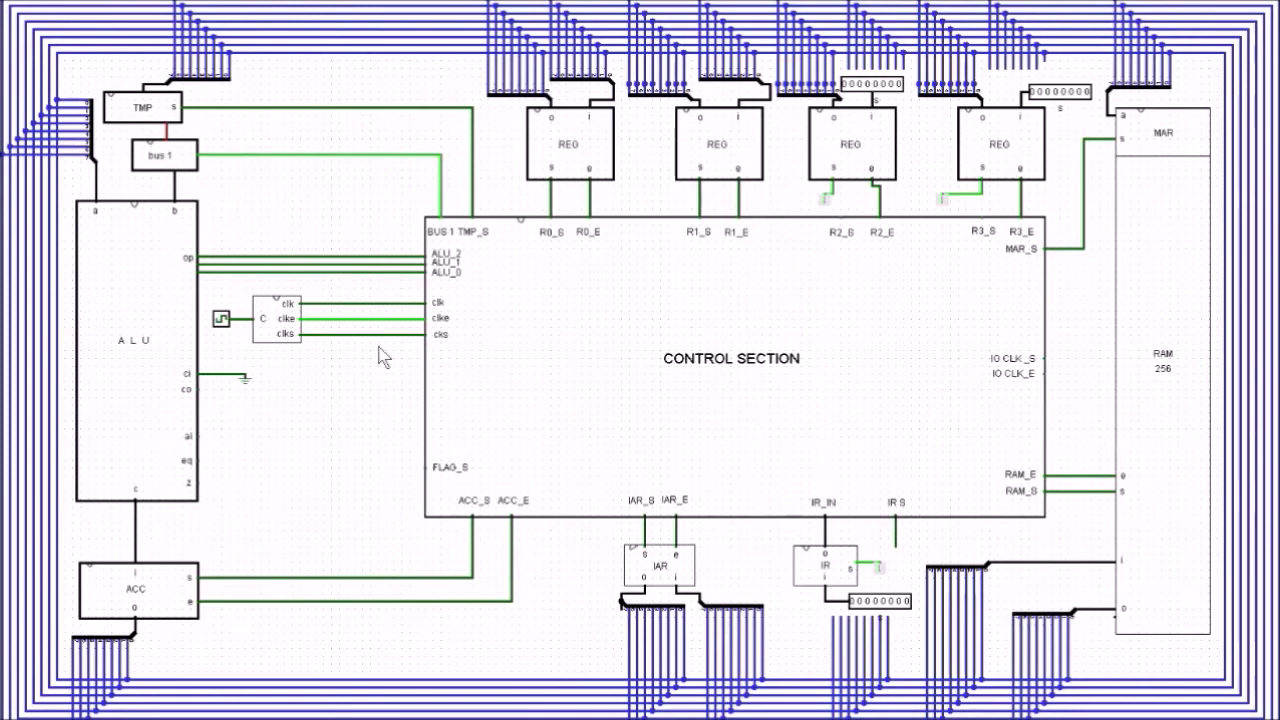
{"action": "right_click", "coordinate": [727, 398]}
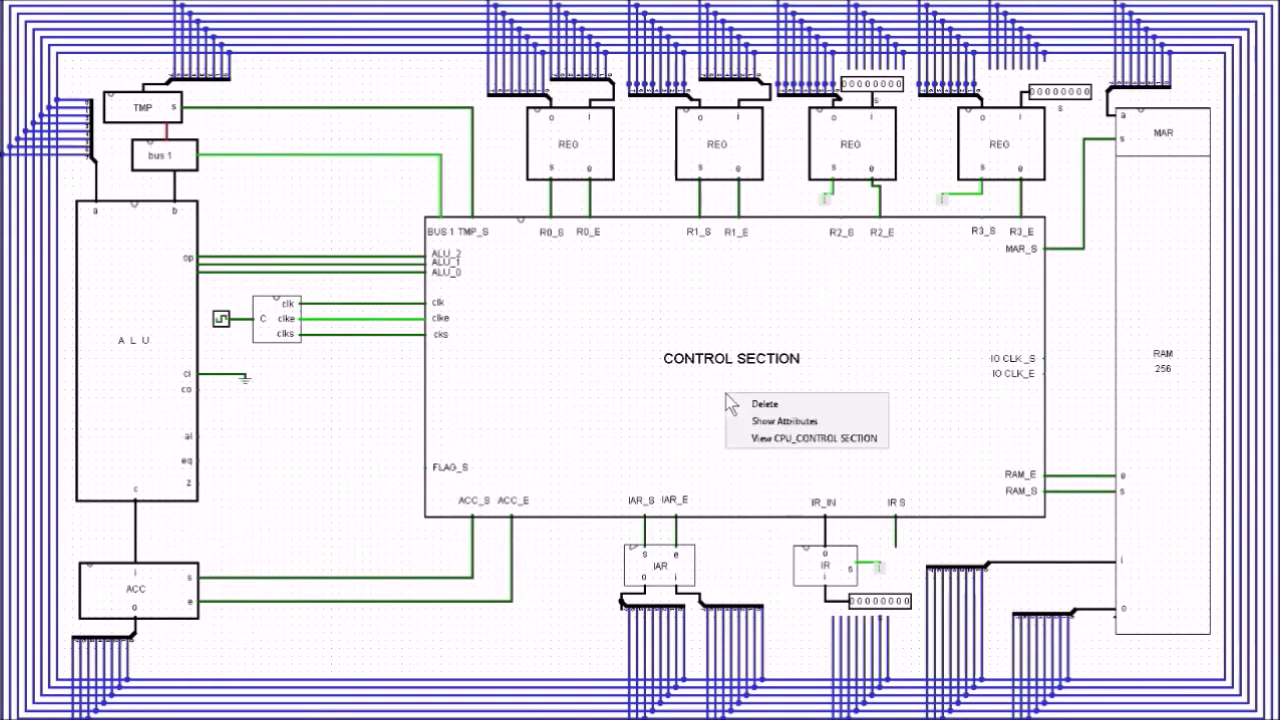
{"action": "left_click", "coordinate": [761, 441]}
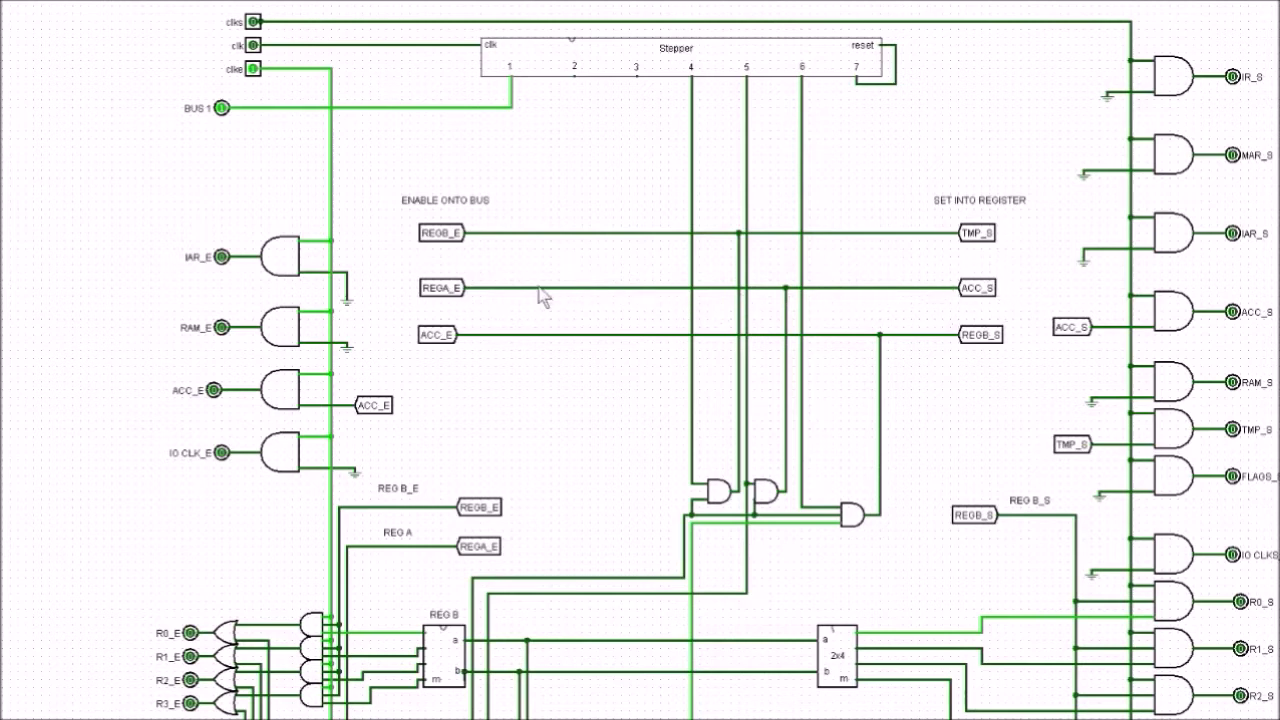
- Branch a wire off the REGA_E line between REGB_E and REGA_E and place an output pin at its free end
{"action": "mouse_move", "coordinate": [569, 290]}
{"action": "left_mouse_down"}
{"action": "mouse_move", "coordinate": [570, 262]}
{"action": "mouse_move", "coordinate": [386, 258]}
{"action": "left_mouse_up"}
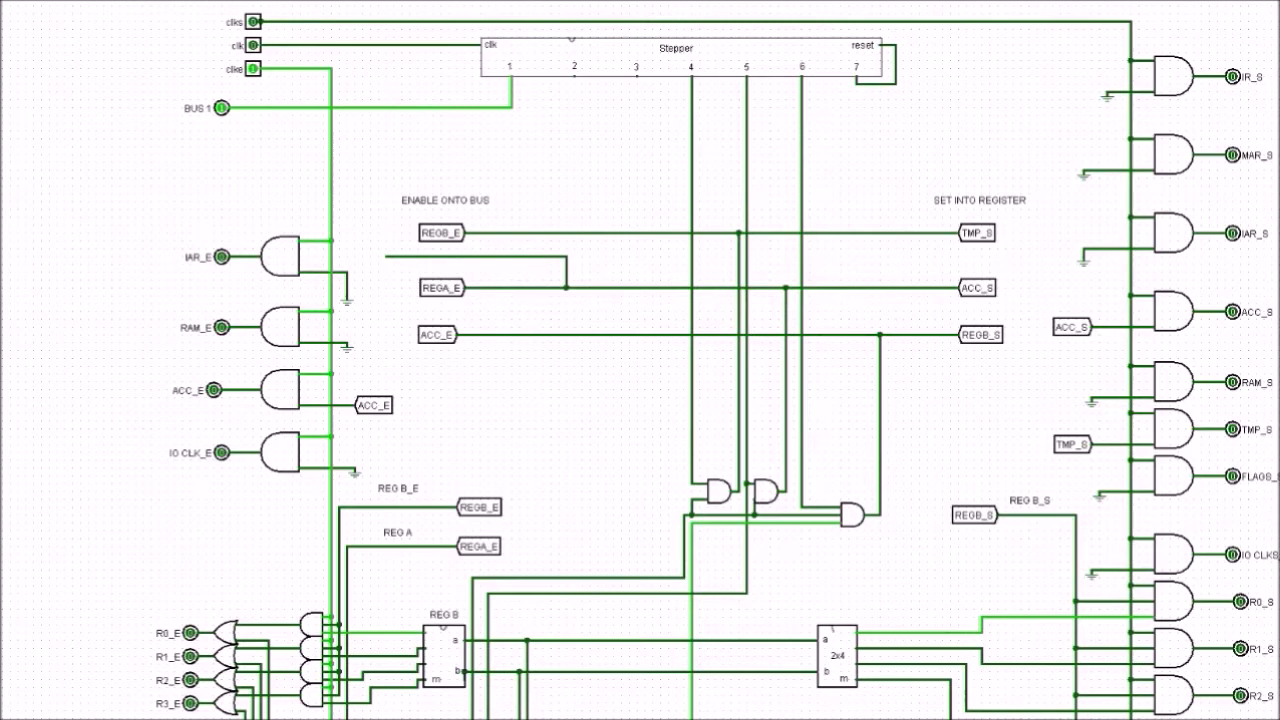
{"action": "left_click", "coordinate": [378, 257]}
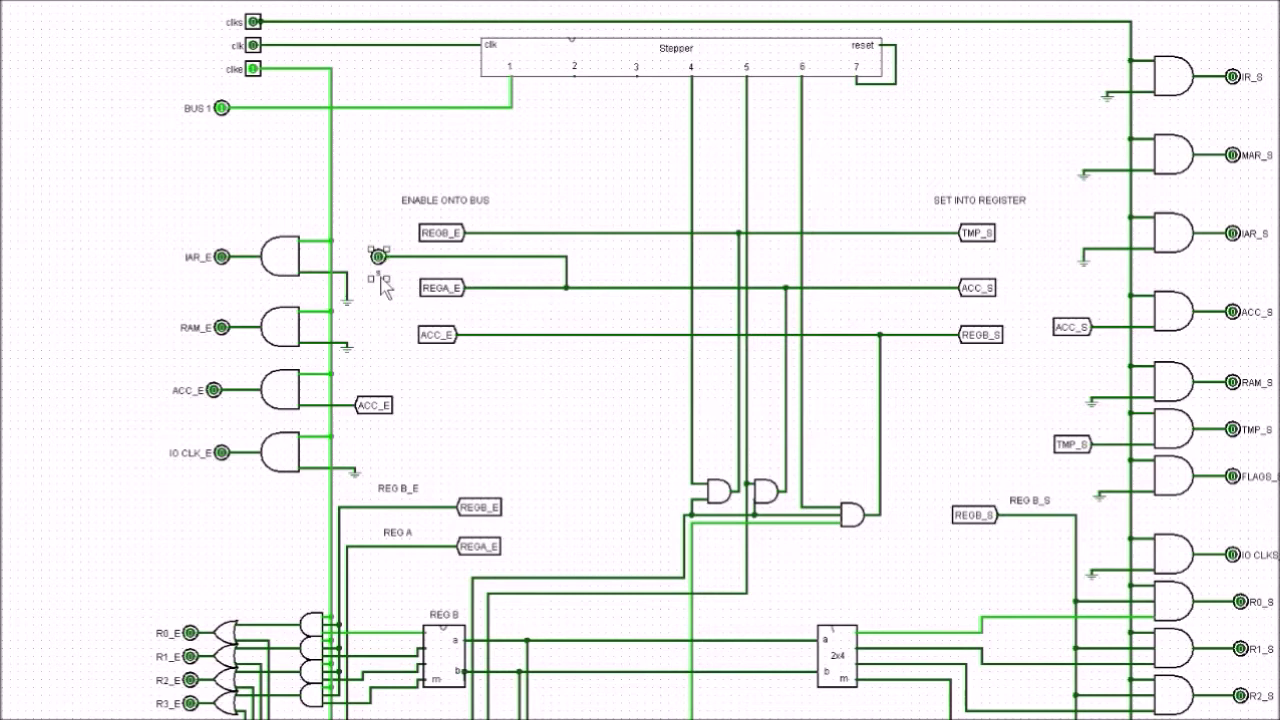
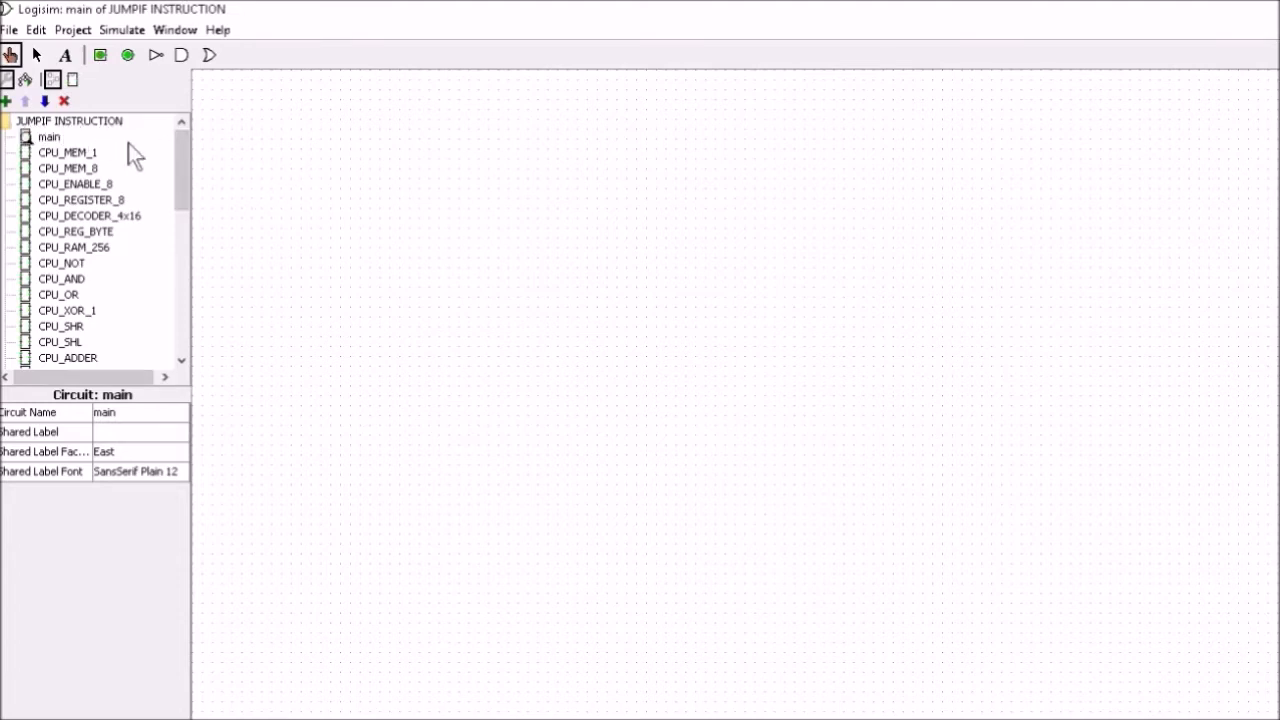
- Open the main CPU circuit of the JUMPIF INSTRUCTION project and view its CPU_CONTROL SECTION subcircuit
{"action": "left_click_drag", "start_coordinate": [177, 200], "coordinate": [184, 290]}
{"action": "double_click", "coordinate": [50, 180]}
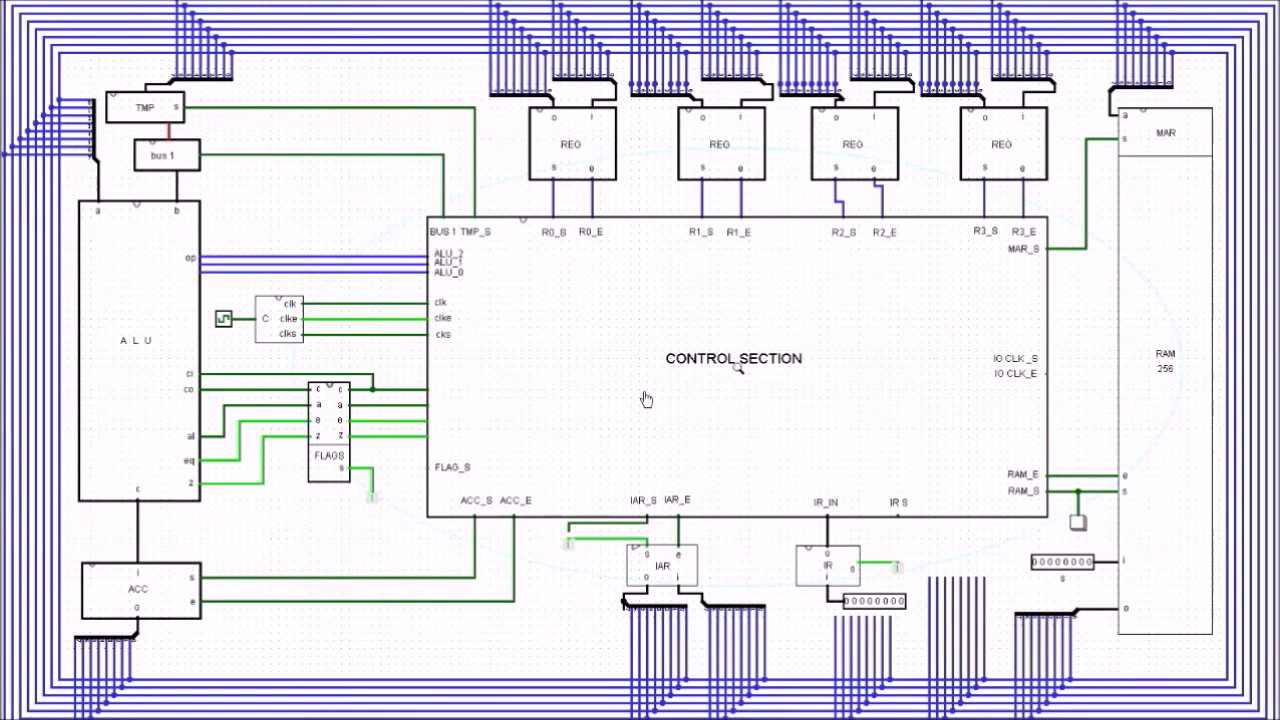
{"action": "right_click", "coordinate": [709, 392]}
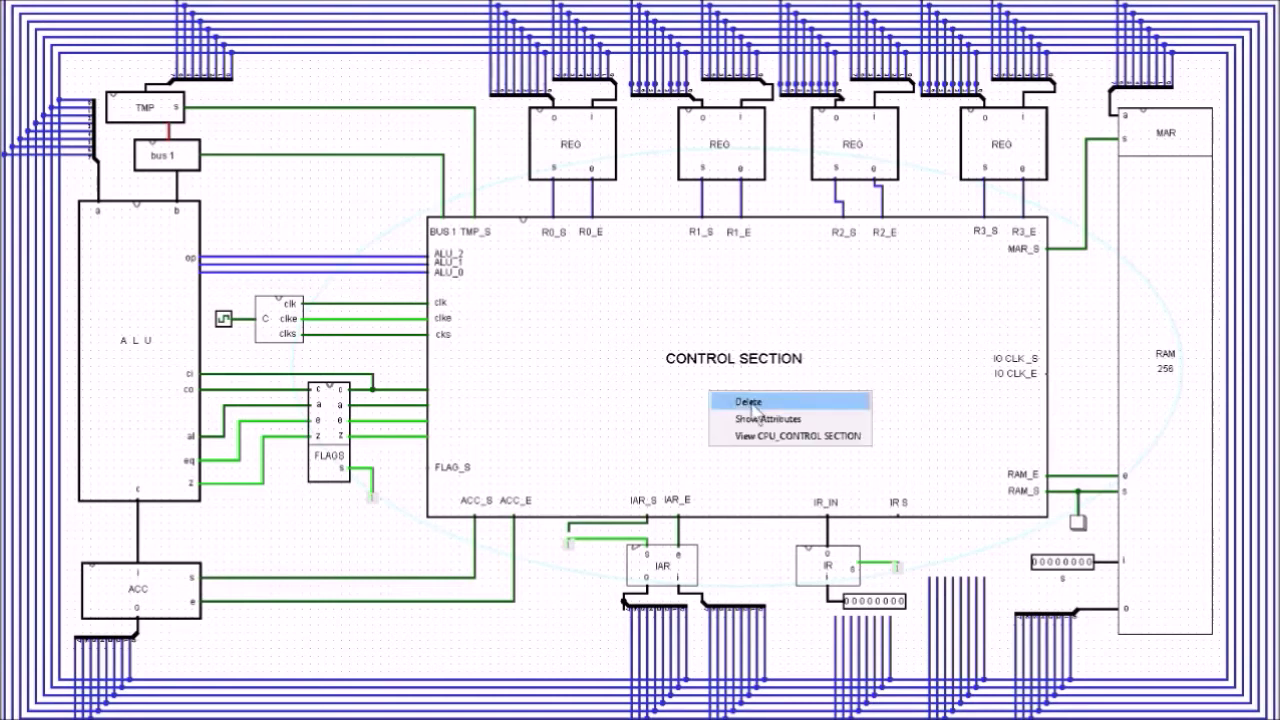
{"action": "left_click", "coordinate": [757, 436]}
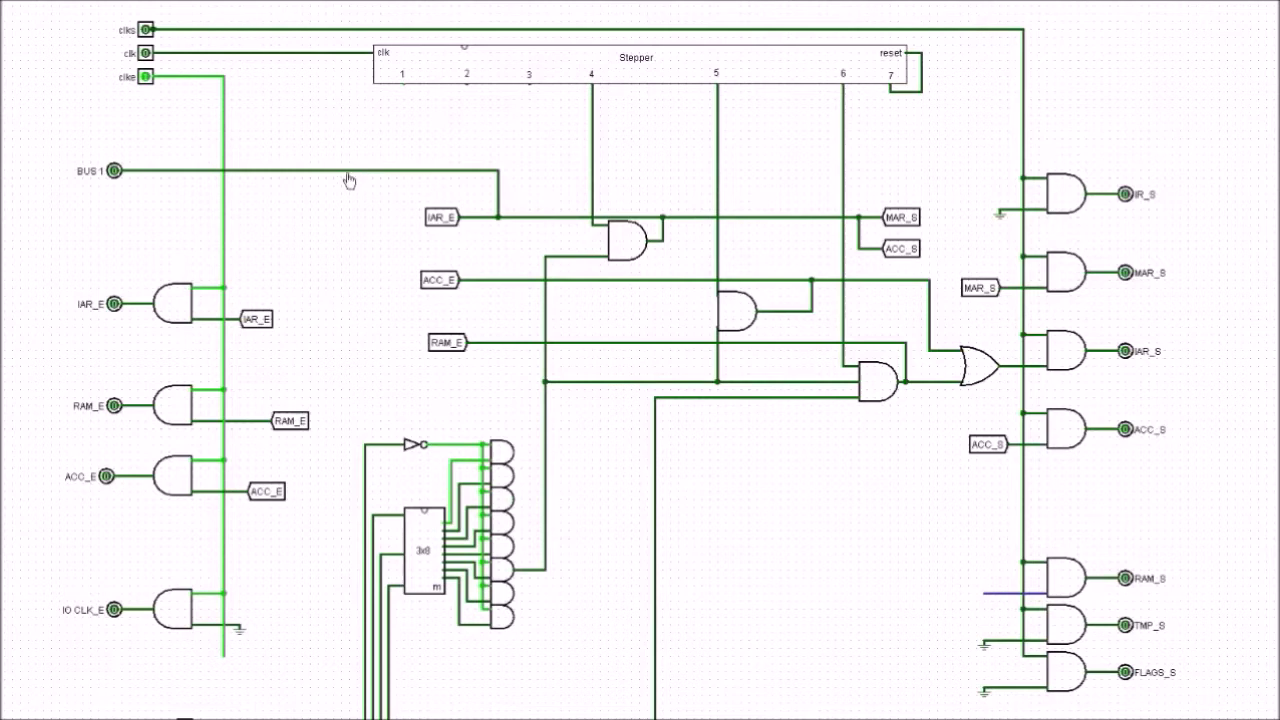
- Set the IR IN input of the control section to the JUMPIF opcode 01010000
{"action": "scroll", "coordinate": [352, 168], "scroll_direction": "down", "scroll_amount": 6}
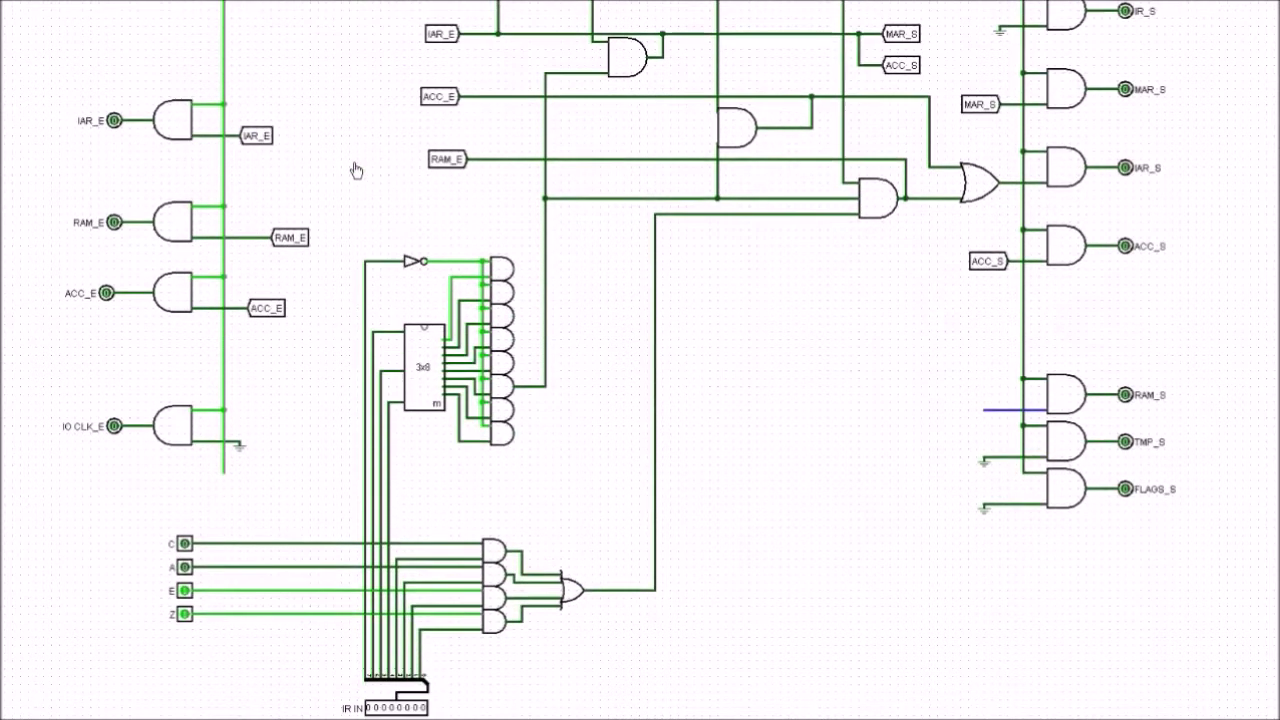
{"action": "scroll", "coordinate": [354, 170], "scroll_direction": "up", "scroll_amount": 2}
{"action": "scroll", "coordinate": [354, 170], "scroll_direction": "down", "scroll_amount": 2}
{"action": "left_click", "coordinate": [377, 709]}
{"action": "left_click", "coordinate": [545, 371]}
{"action": "left_click", "coordinate": [394, 709]}
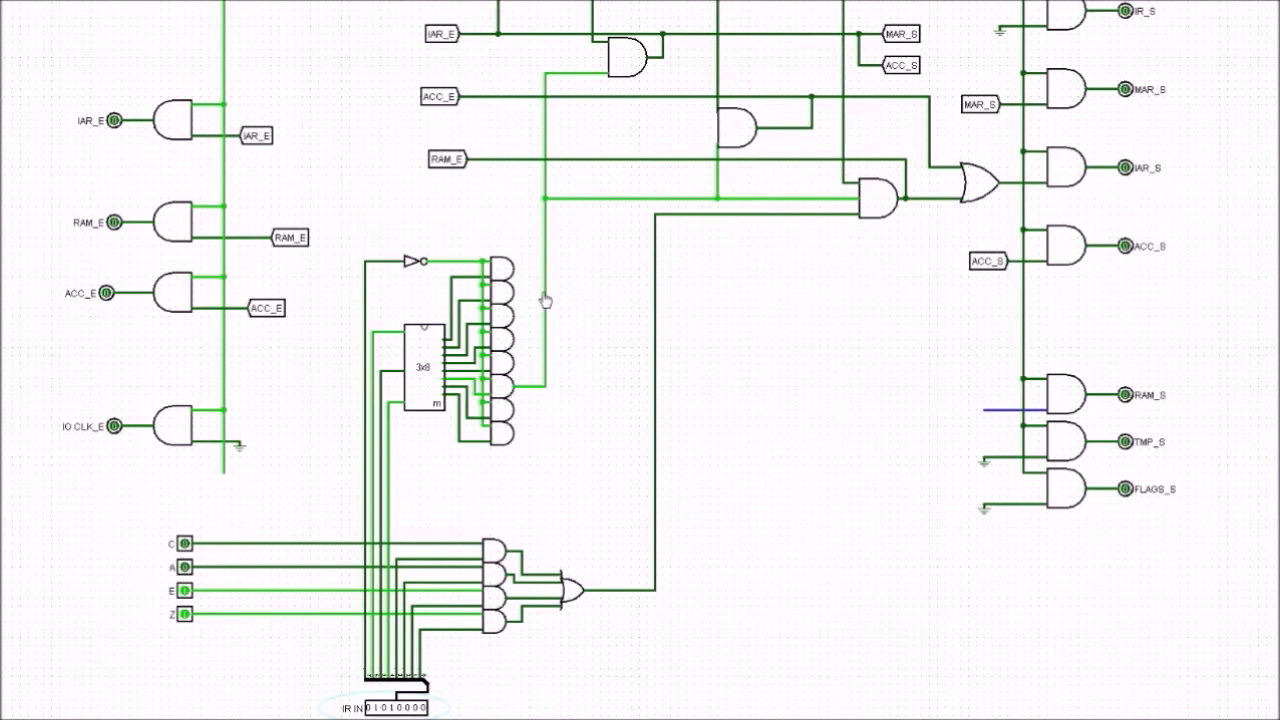
{"action": "scroll", "coordinate": [545, 300], "scroll_direction": "up", "scroll_amount": 5}
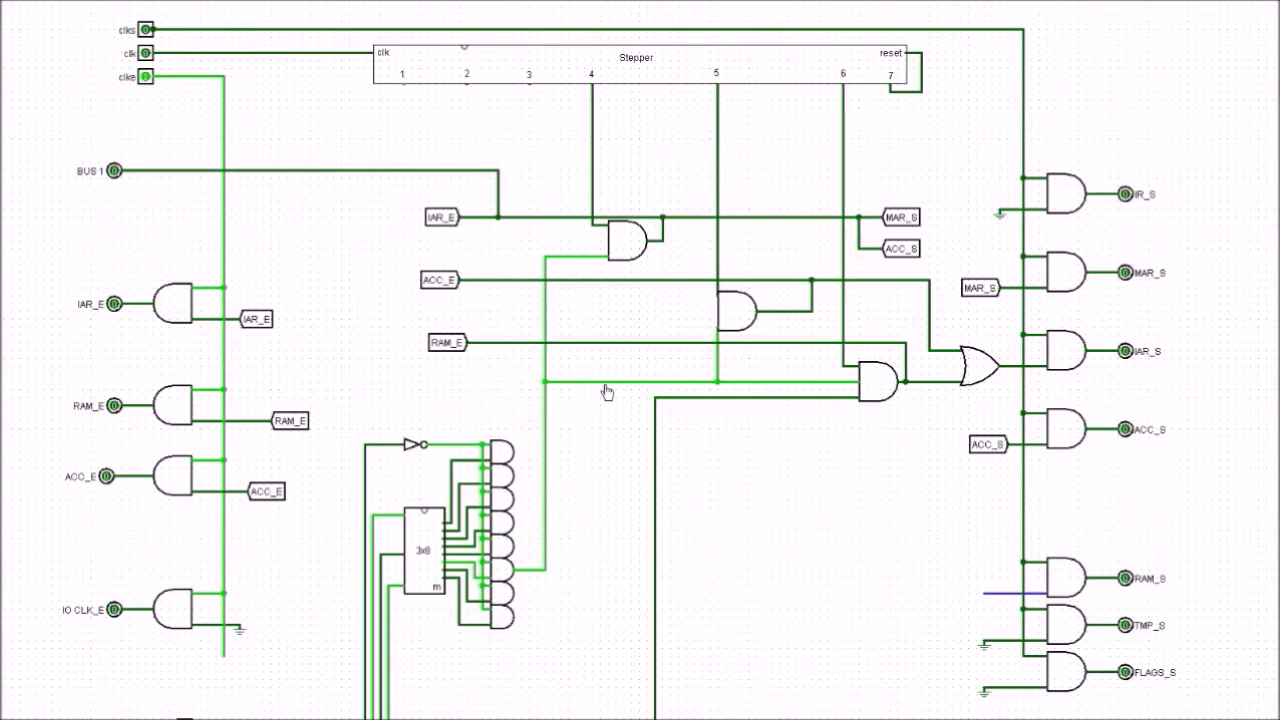
- Switch off the E flag input and set the IR IN input to 01010001 to select the Z flag condition
{"action": "scroll", "coordinate": [606, 391], "scroll_direction": "down", "scroll_amount": 5}
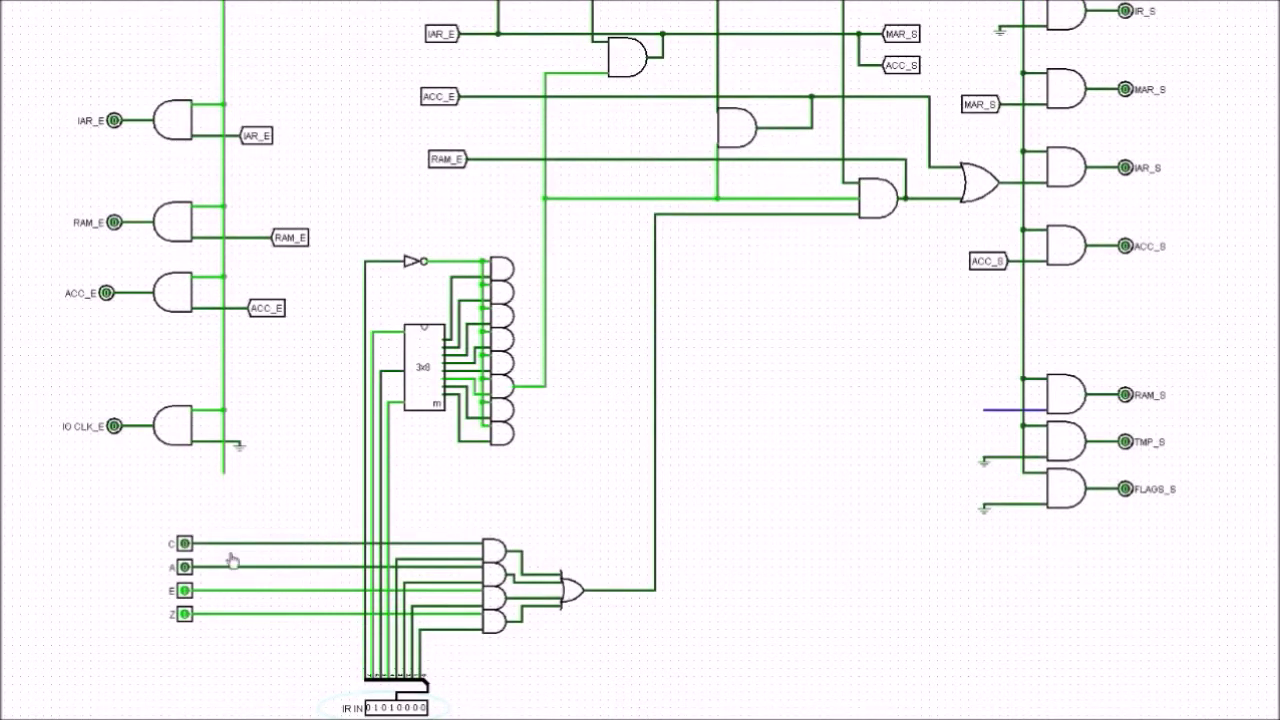
{"action": "left_click", "coordinate": [185, 594]}
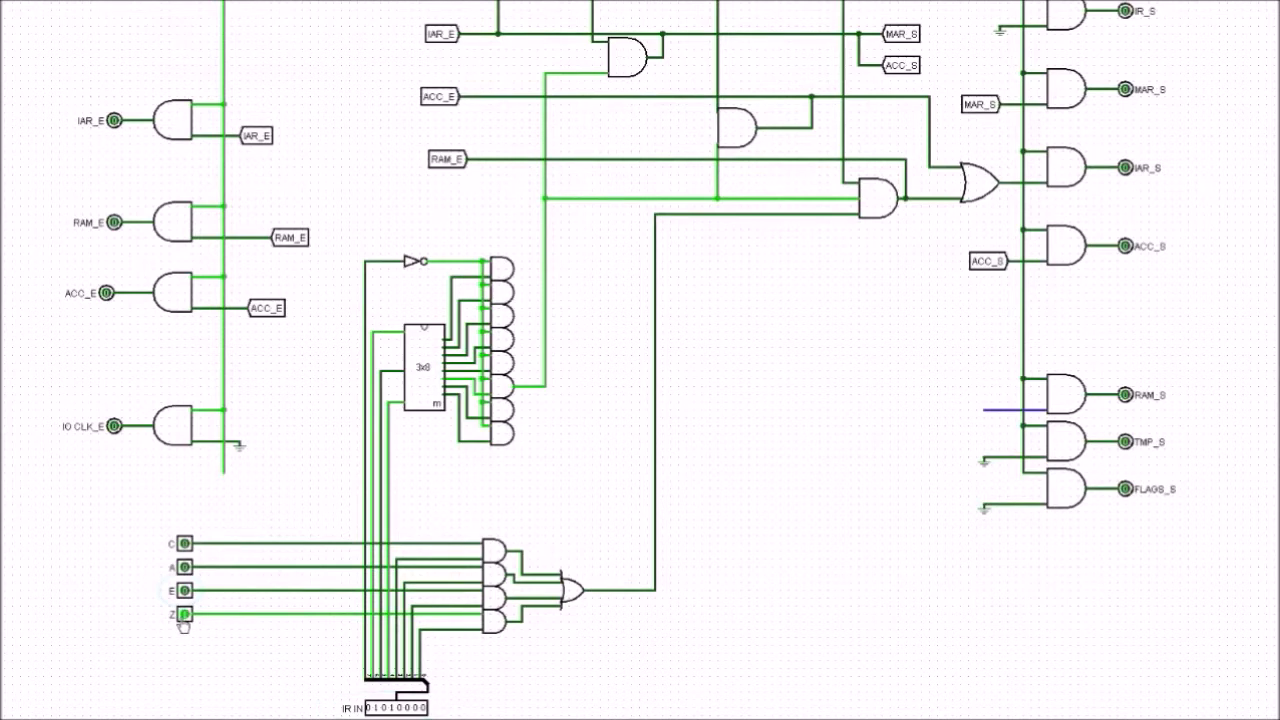
{"action": "left_click", "coordinate": [424, 708]}
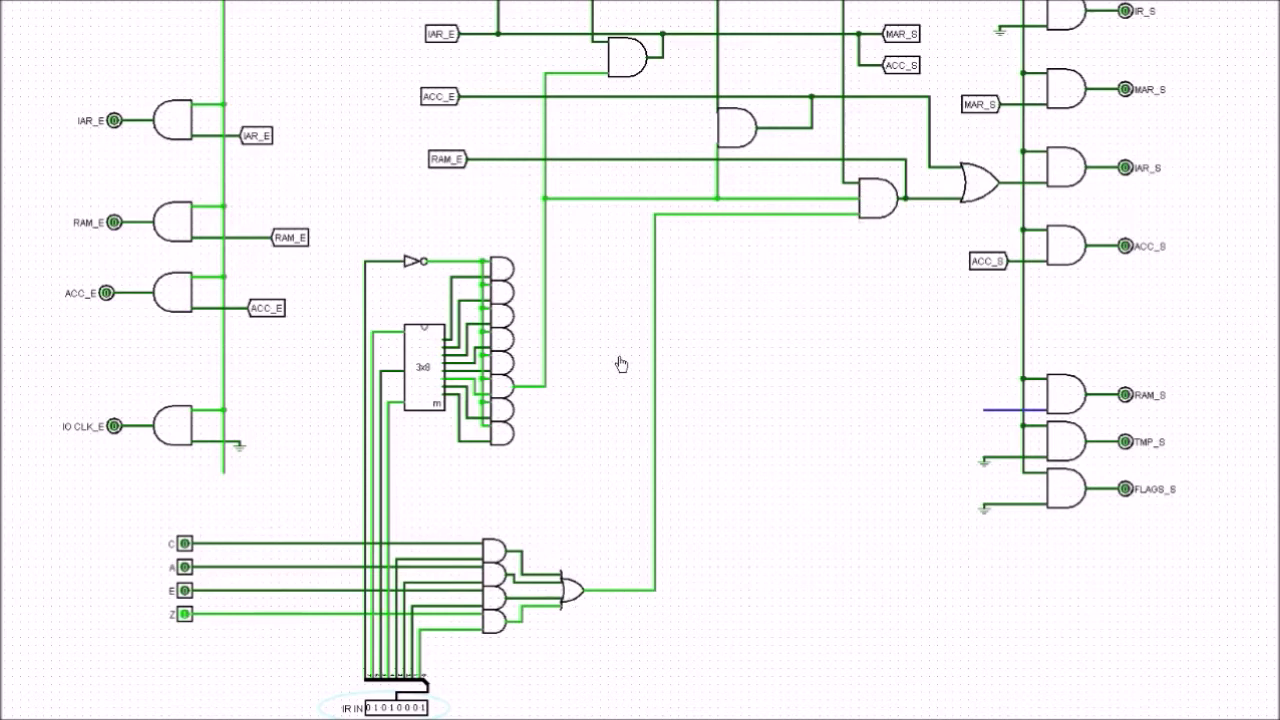
{"action": "scroll", "coordinate": [617, 362], "scroll_direction": "up", "scroll_amount": 5}
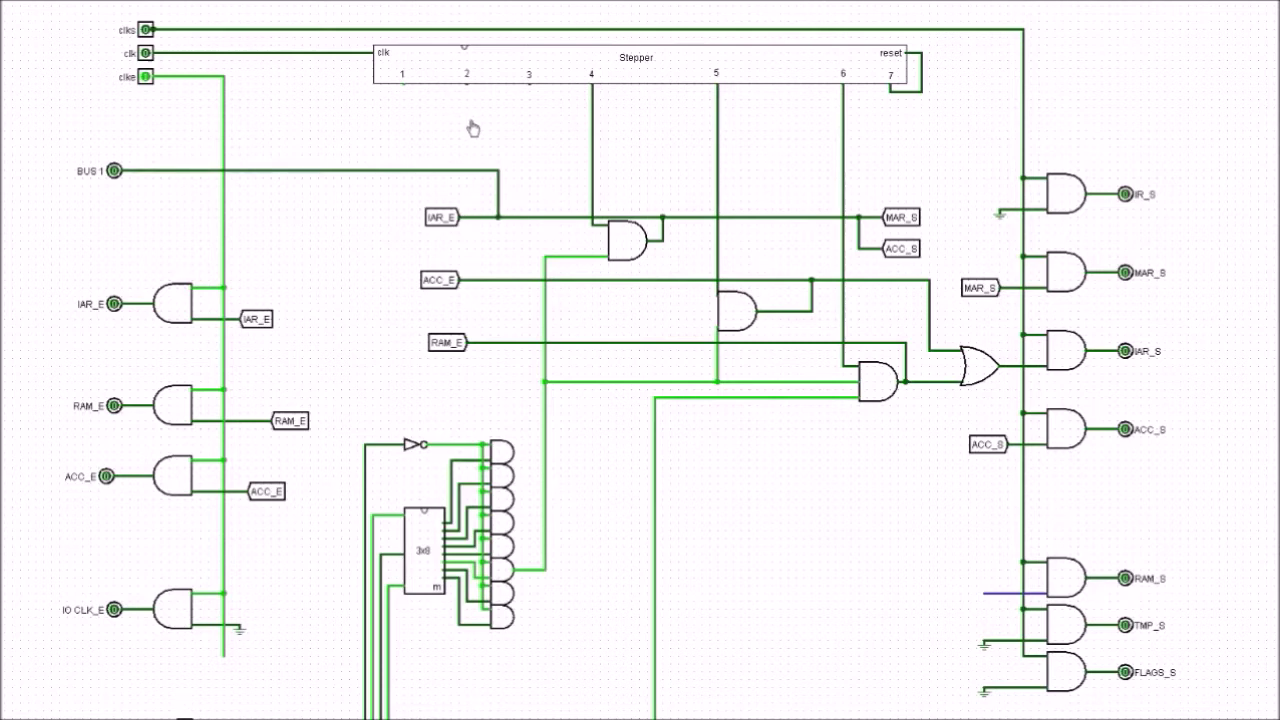
{"action": "left_click_drag", "start_coordinate": [502, 215], "coordinate": [499, 217]}
- Clear the lowest bit of IR IN, making it 01010000, and inspect the step 6 AND gate's condition input
{"action": "scroll", "coordinate": [640, 360], "scroll_direction": "down", "scroll_amount": 5}
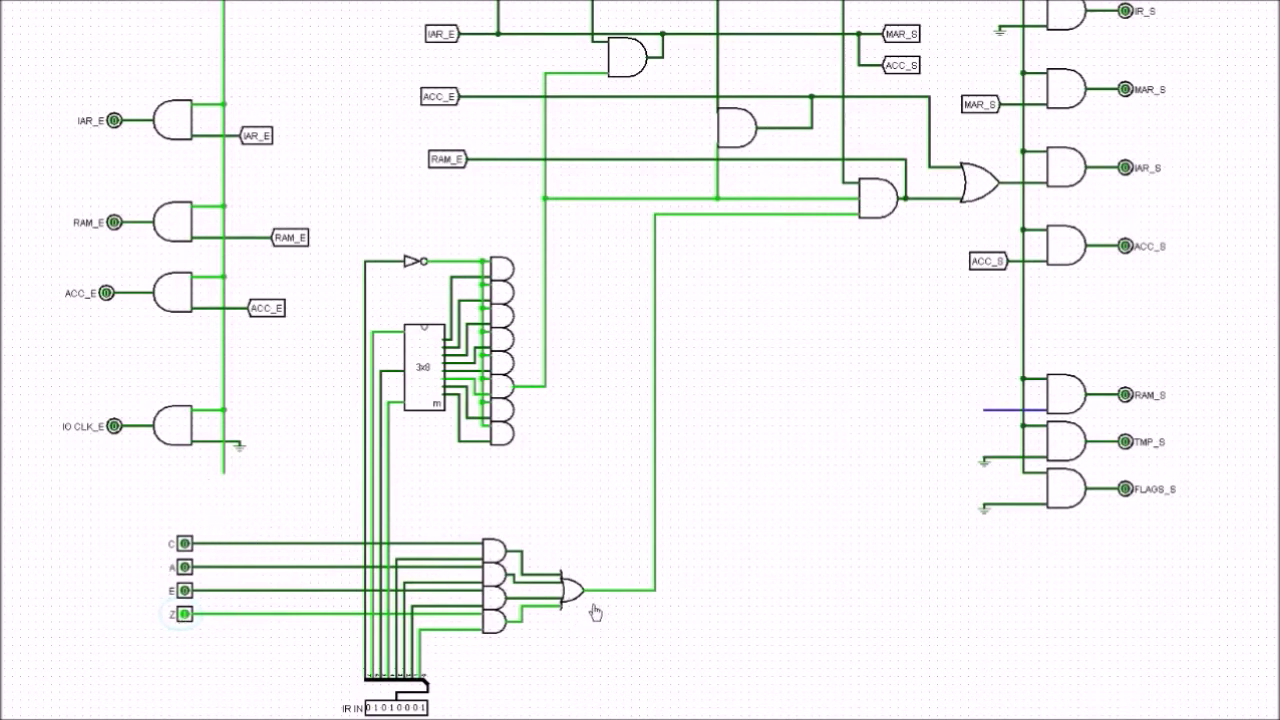
{"action": "left_click", "coordinate": [424, 708]}
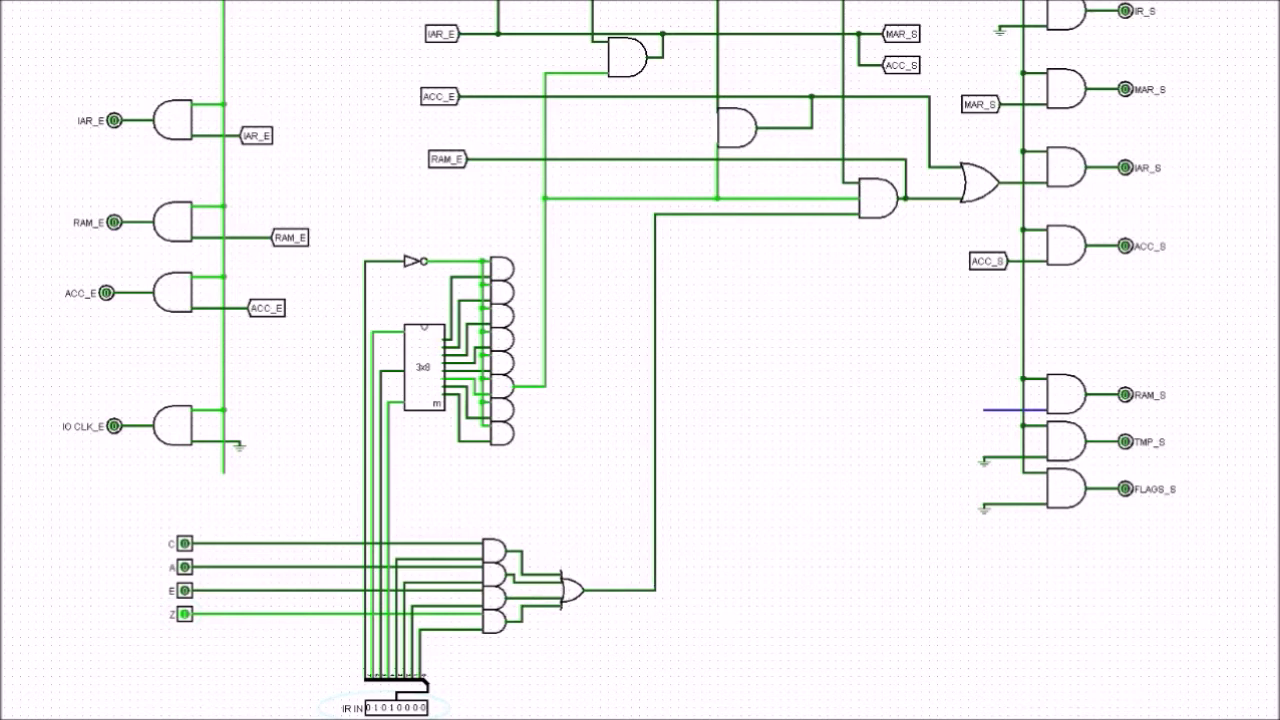
{"action": "scroll", "coordinate": [640, 360], "scroll_direction": "up", "scroll_amount": 5}
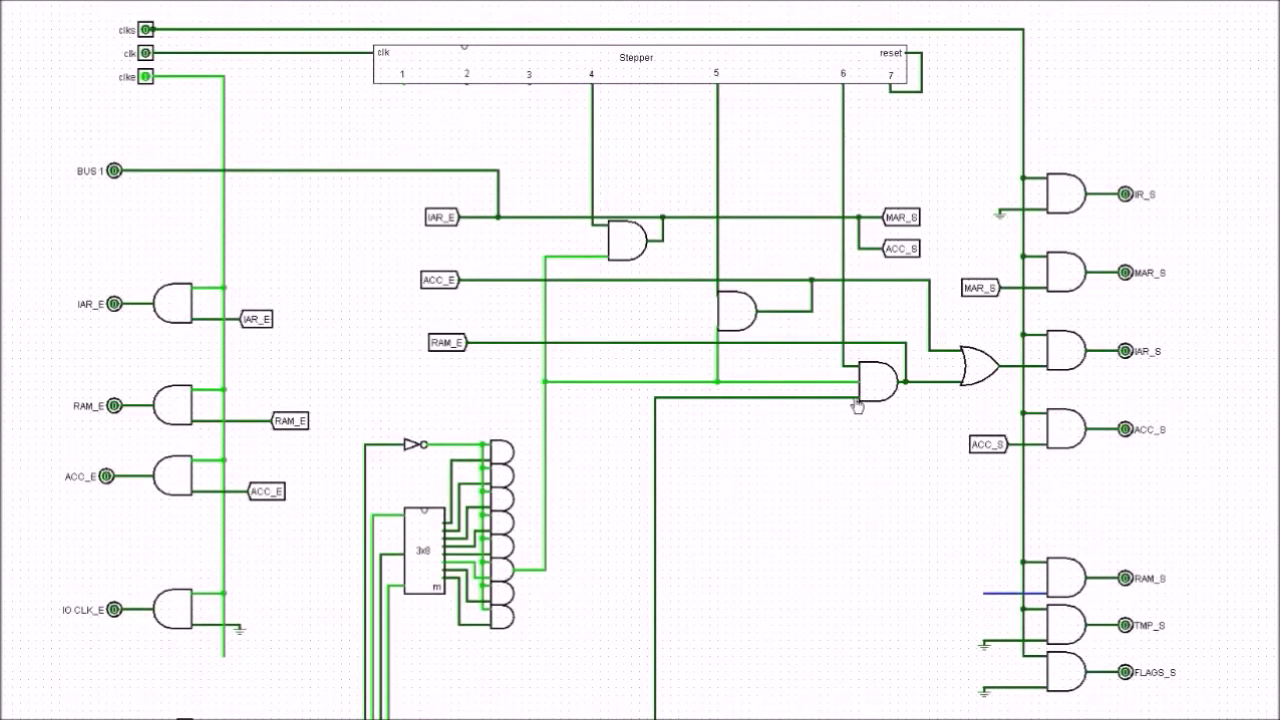
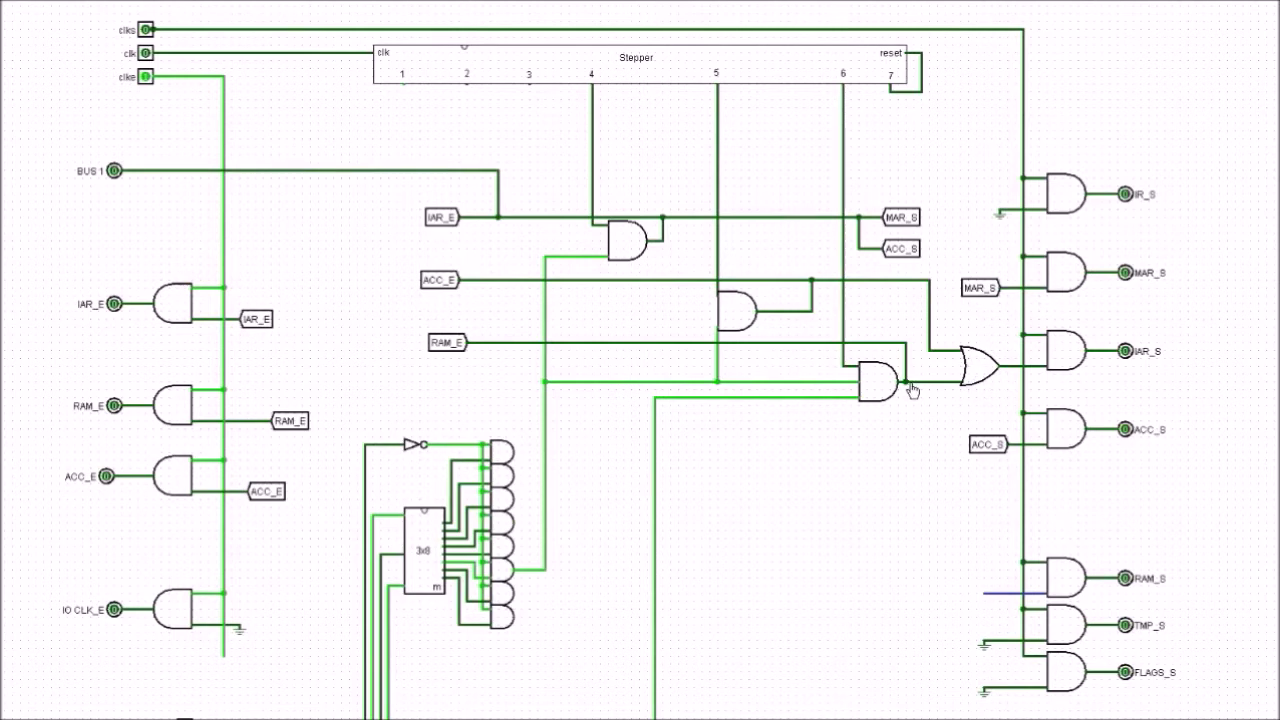
{"action": "left_click_drag", "start_coordinate": [930, 343], "coordinate": [960, 350]}
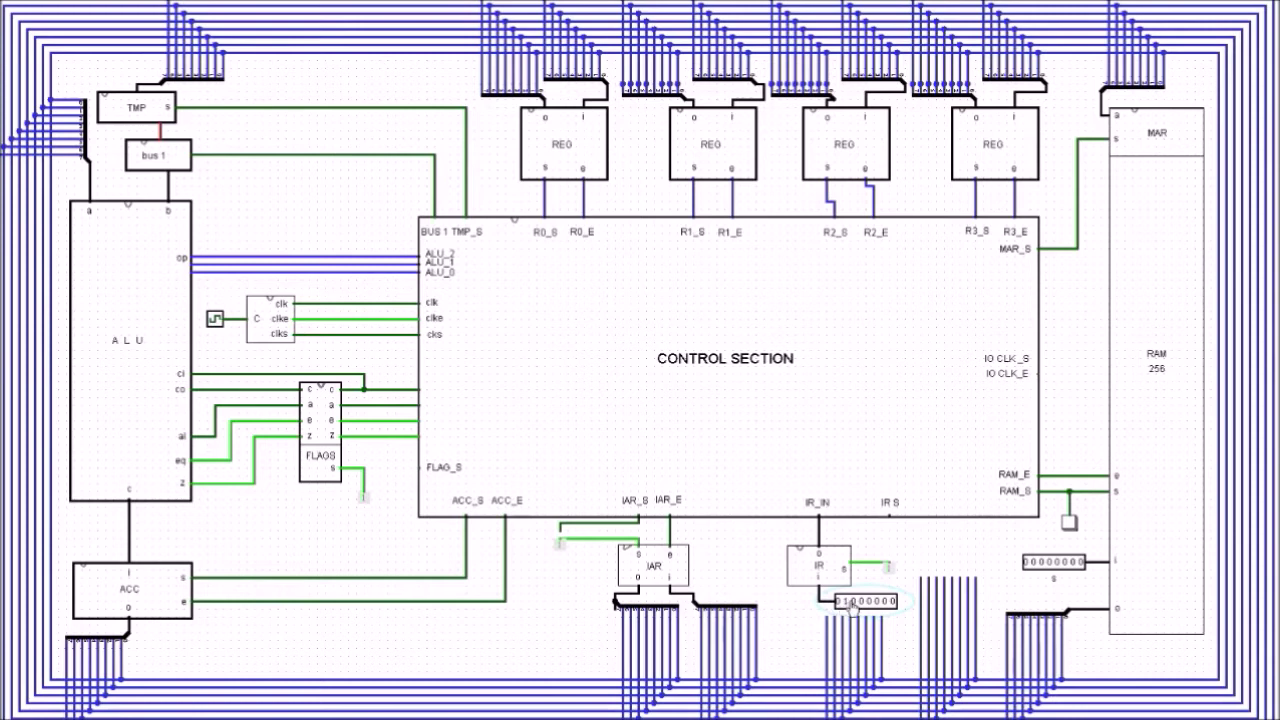
- In the CPU circuit, set the IR's data input to 01010001 and the RAM's data input to 00001111
{"action": "left_click", "coordinate": [861, 603]}
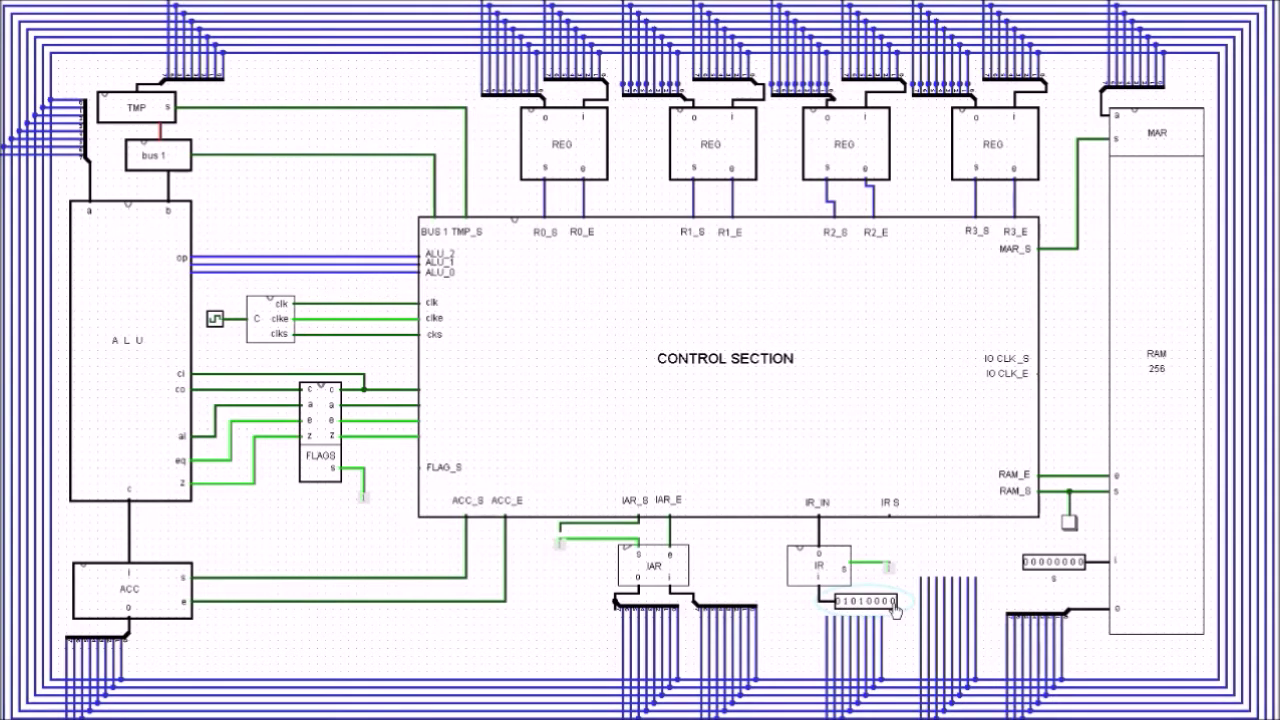
{"action": "left_click", "coordinate": [889, 601]}
{"action": "left_click", "coordinate": [1061, 564]}
- Toggle the clock input manually until ACC_E is enabled, and view the CPU_CONTROL SECTION subcircuit
{"action": "left_click", "coordinate": [213, 322]}
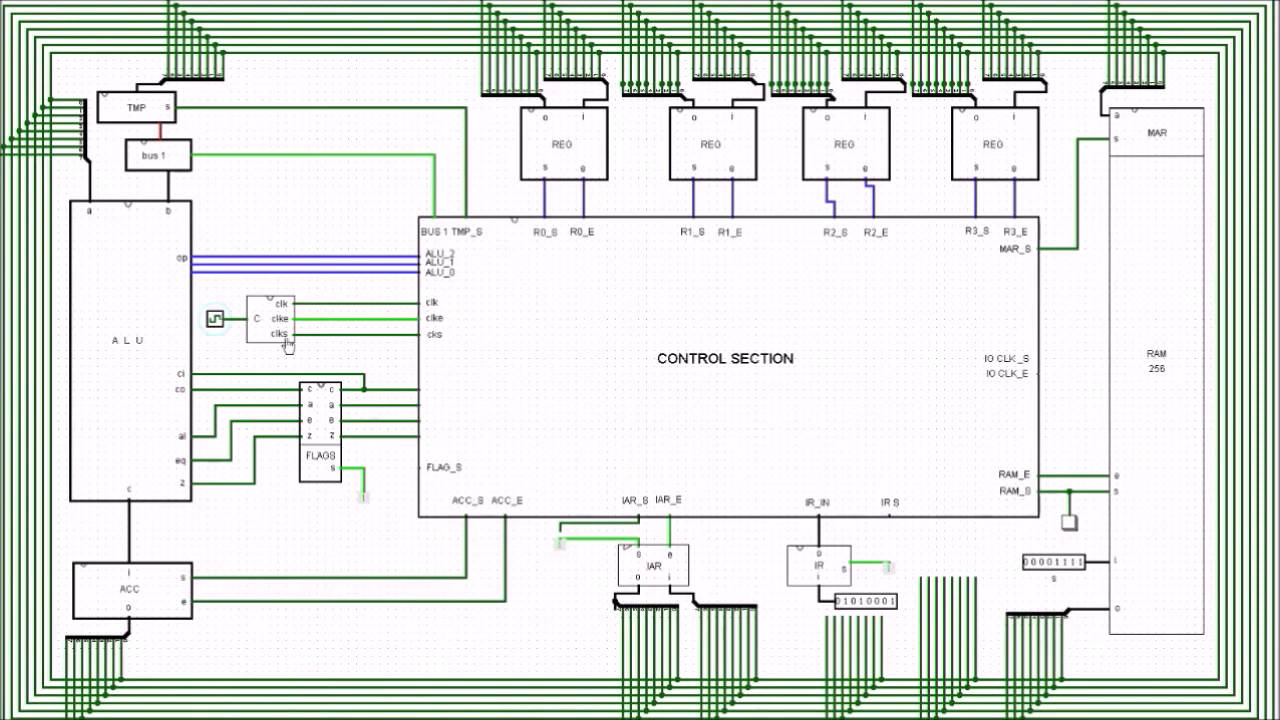
{"action": "left_click", "coordinate": [214, 322]}
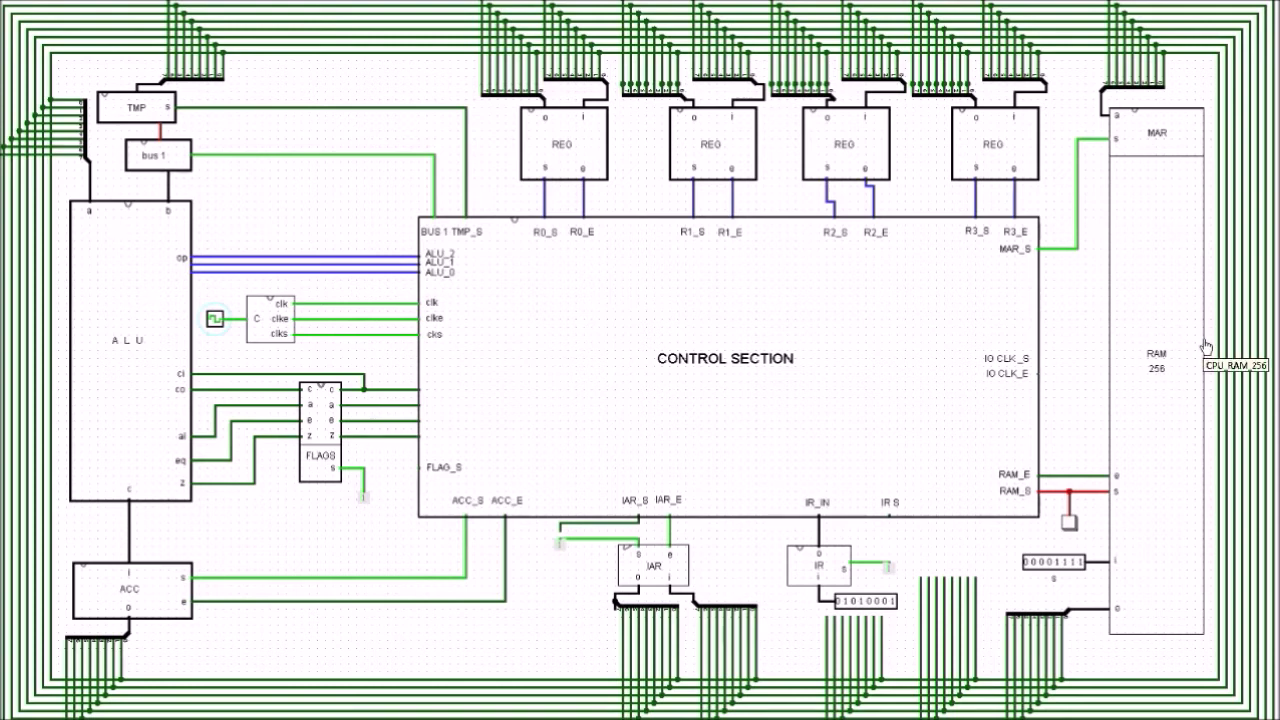
{"action": "left_click", "coordinate": [214, 320]}
{"action": "left_click", "coordinate": [214, 320]}
{"action": "left_click", "coordinate": [214, 320]}
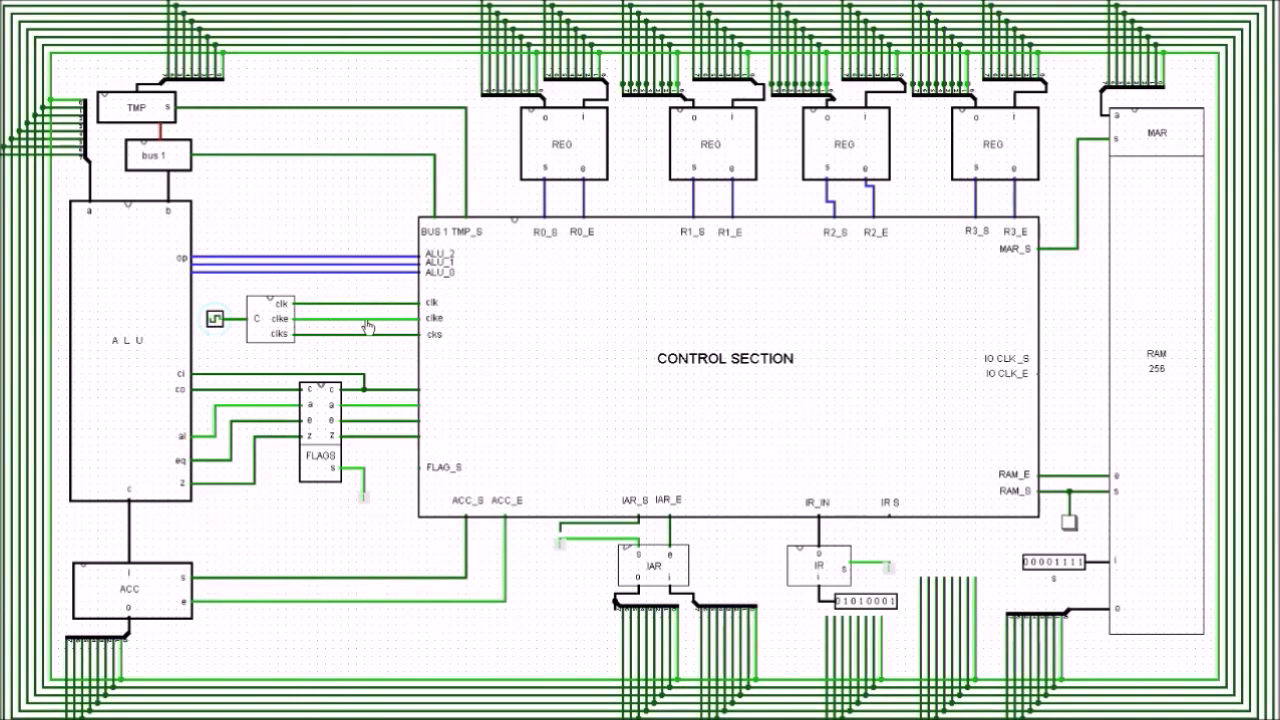
{"action": "right_click", "coordinate": [737, 307]}
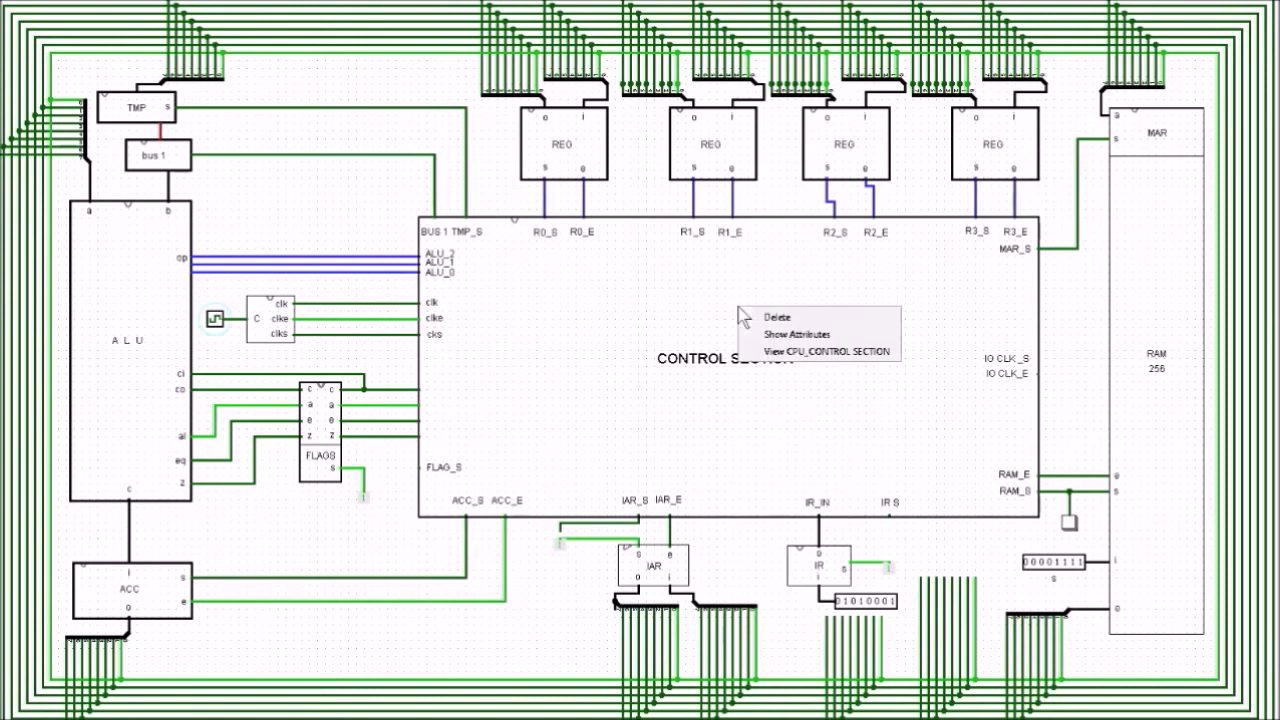
{"action": "left_click", "coordinate": [766, 355]}
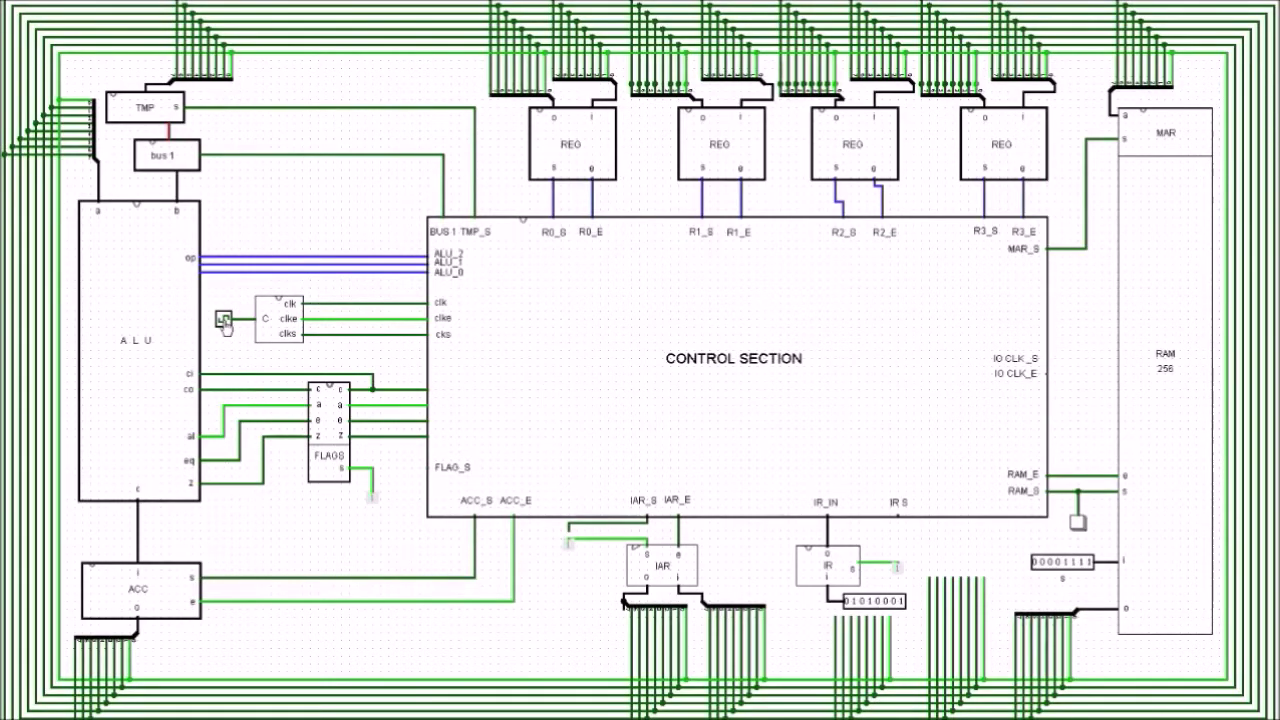
- Toggle the clock once more and examine the step 5 ACC_E and IAR_S wiring and the flag logic in the CPU_CONTROL SECTION
{"action": "left_click", "coordinate": [224, 320]}
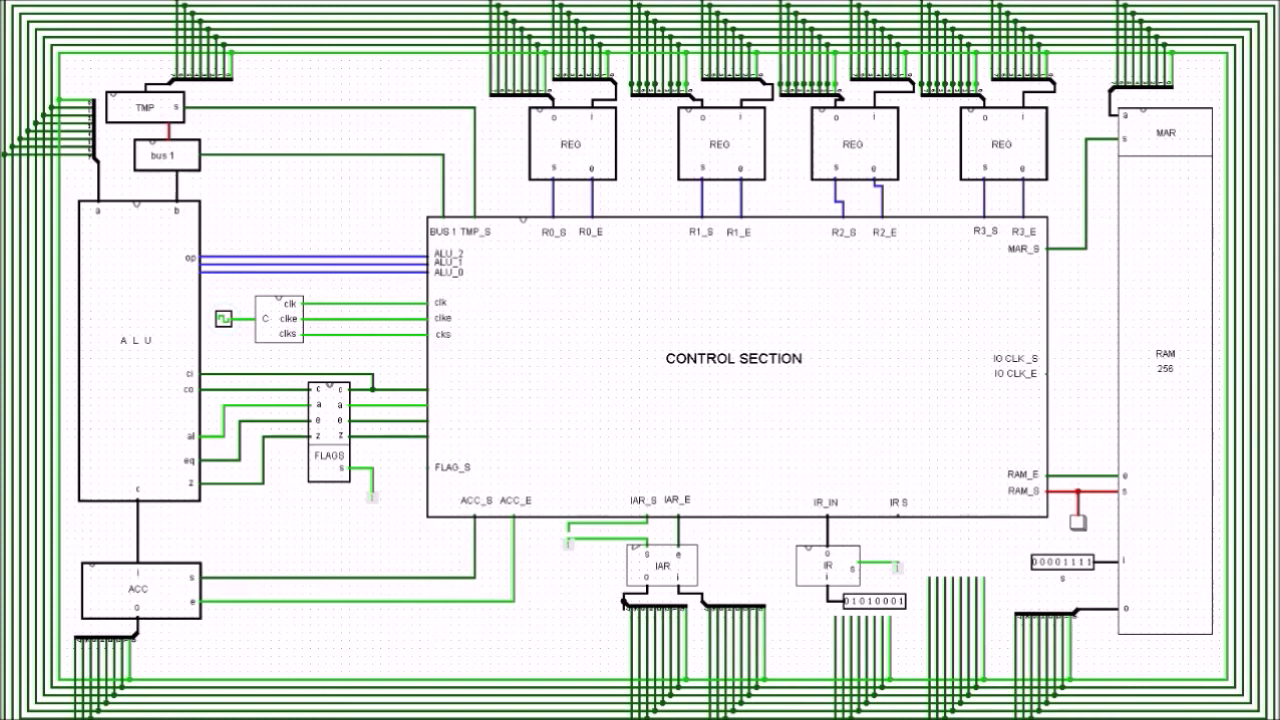
{"action": "right_click", "coordinate": [807, 332]}
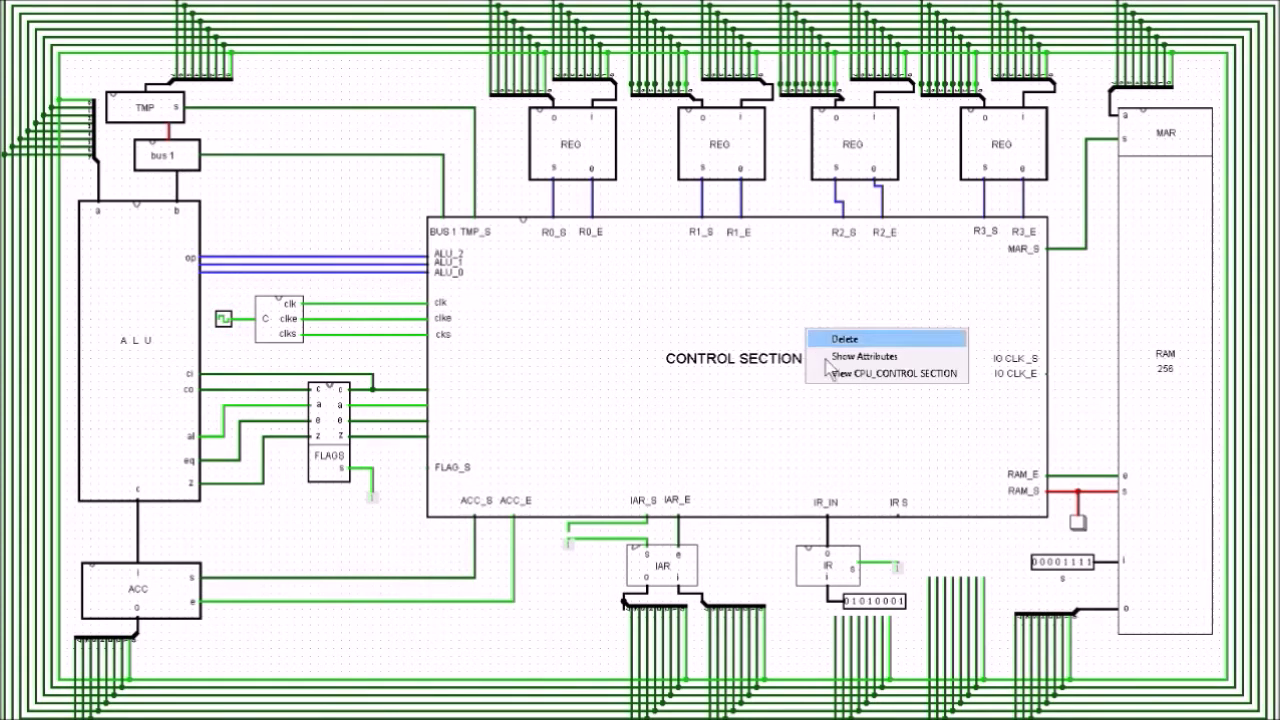
{"action": "left_click", "coordinate": [838, 376]}
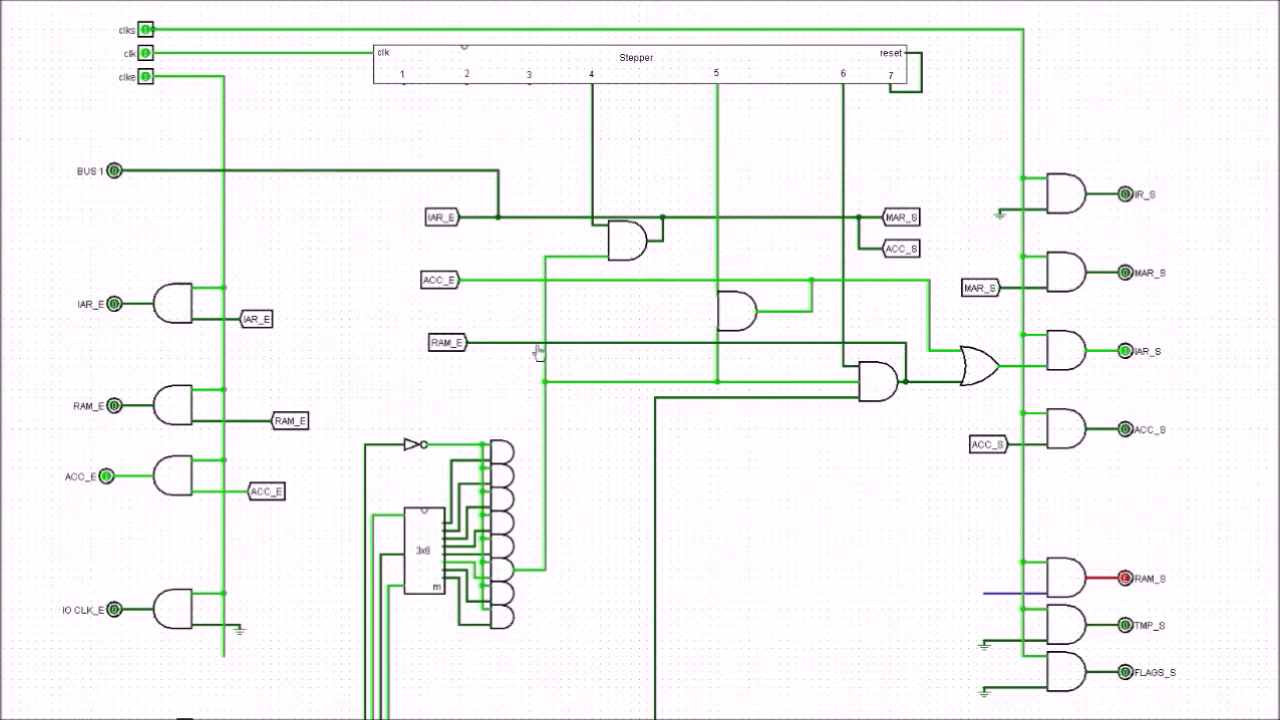
{"action": "scroll", "coordinate": [771, 391], "scroll_direction": "down", "scroll_amount": 3}
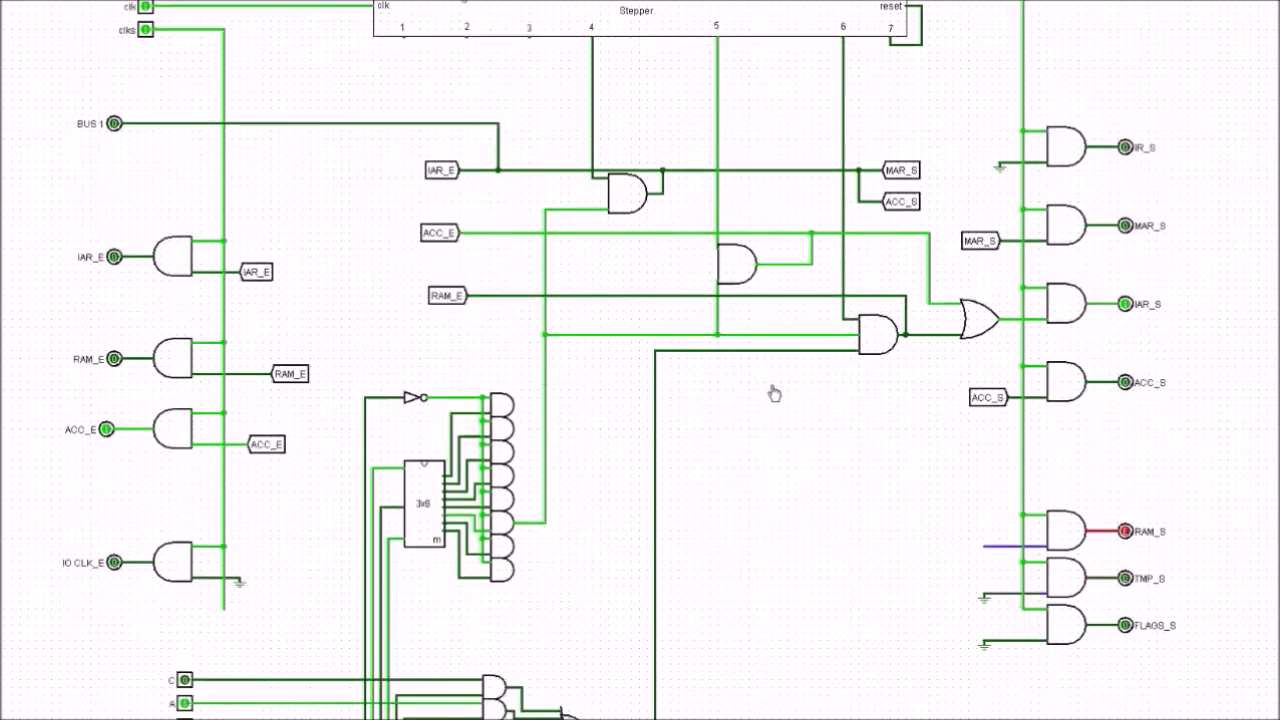
{"action": "scroll", "coordinate": [778, 376], "scroll_direction": "down", "scroll_amount": 3}
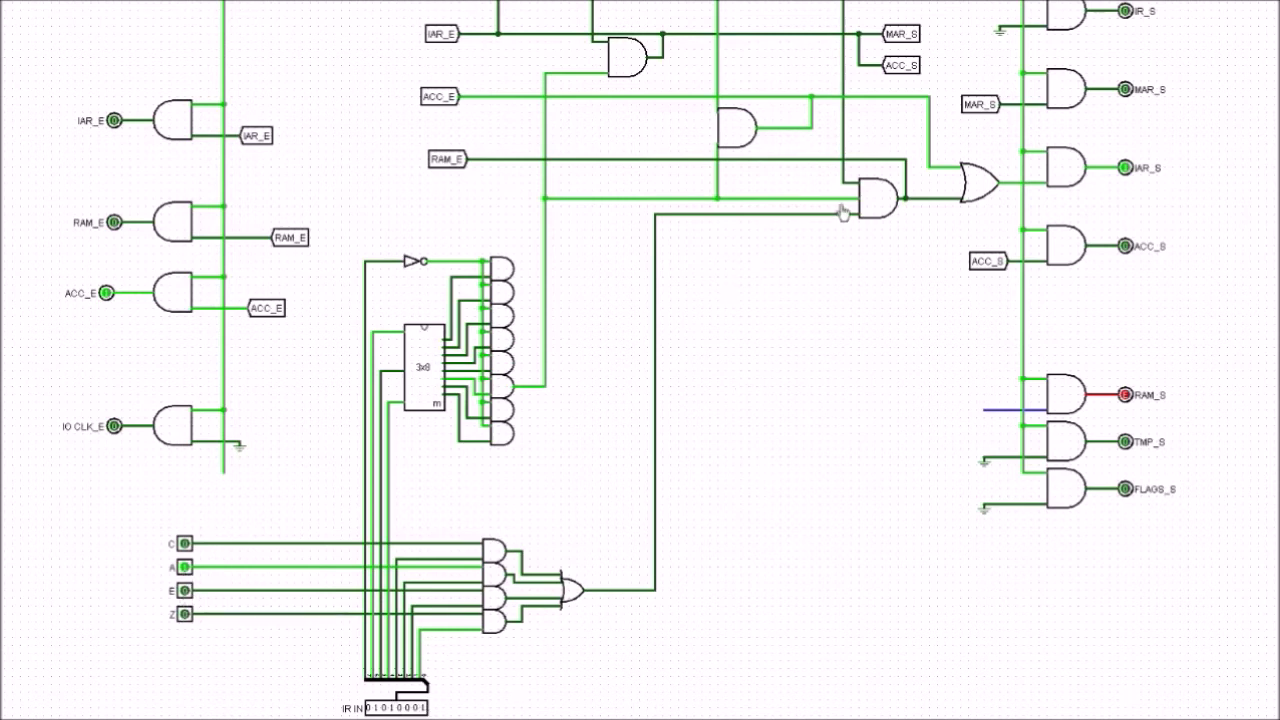
{"action": "scroll", "coordinate": [860, 320], "scroll_direction": "up", "scroll_amount": 3}
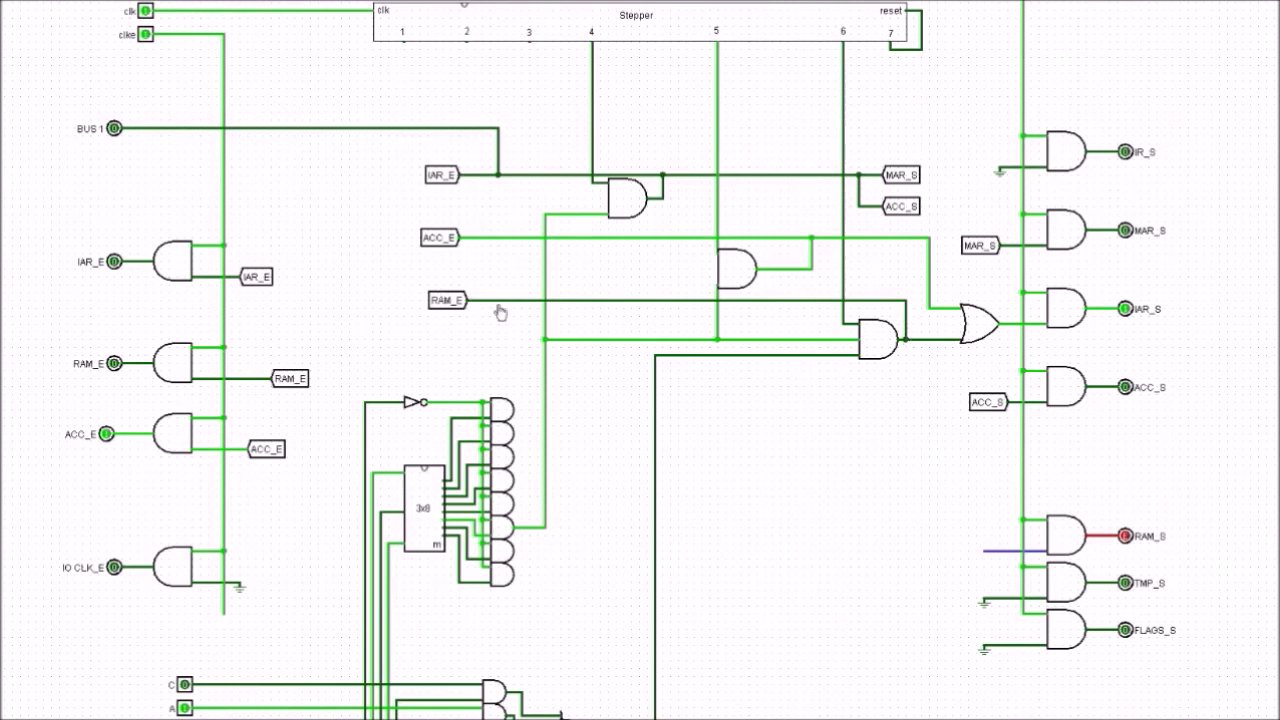
{"action": "scroll", "coordinate": [500, 304], "scroll_direction": "up", "scroll_amount": 1}
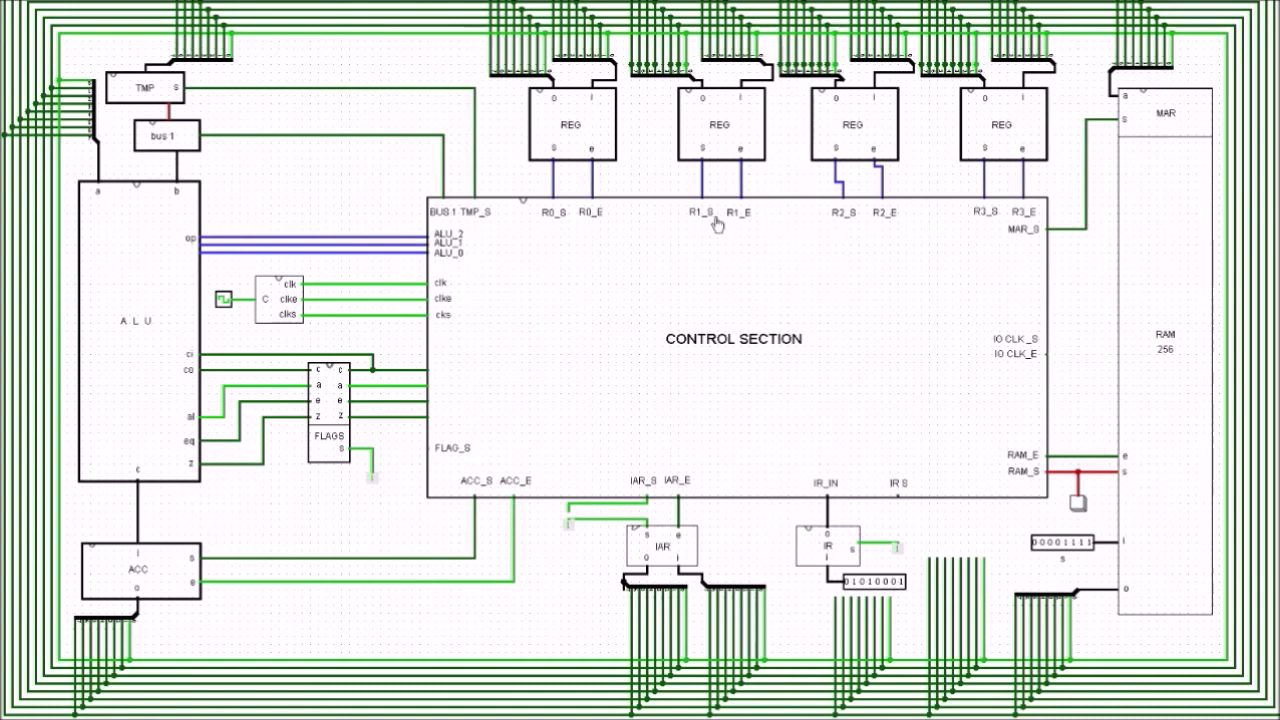
- View the CPU_CONTROL SECTION subcircuit, and open the CPU_CARRY_TEMP subcircuit placed near the ALU's carry input
{"action": "right_click", "coordinate": [790, 368]}
{"action": "left_click", "coordinate": [836, 416]}
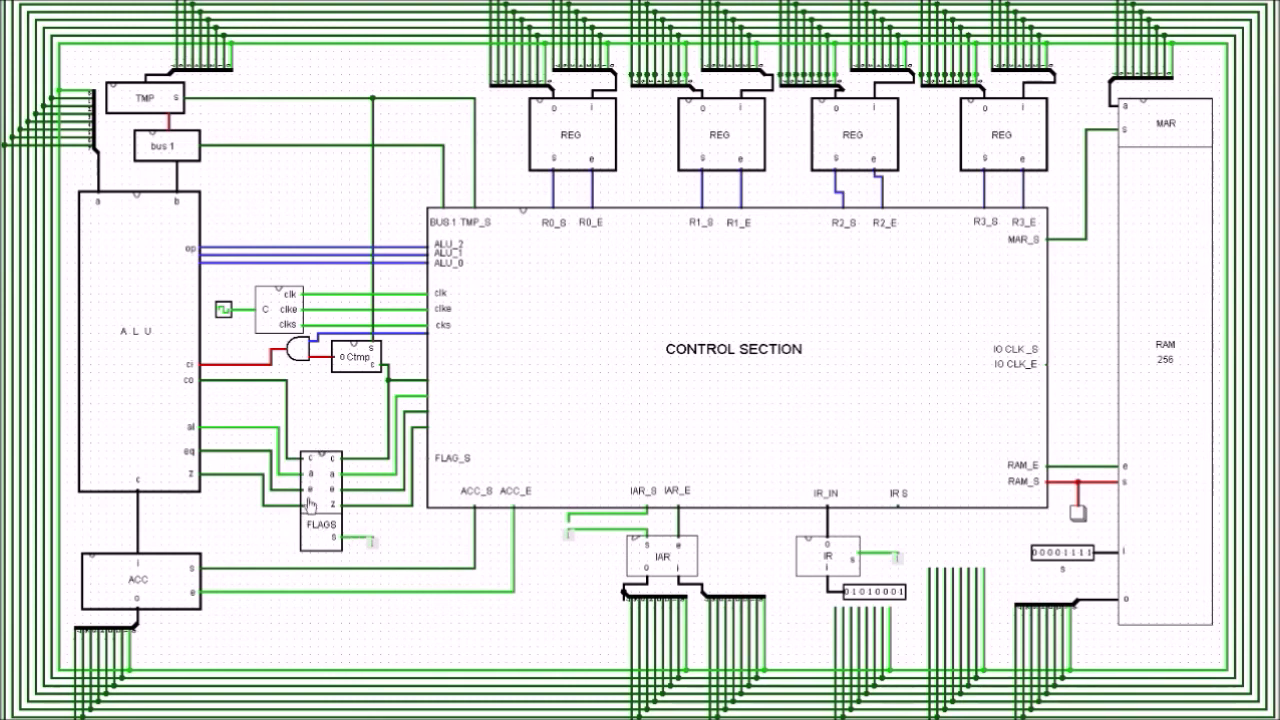
{"action": "right_click", "coordinate": [362, 367]}
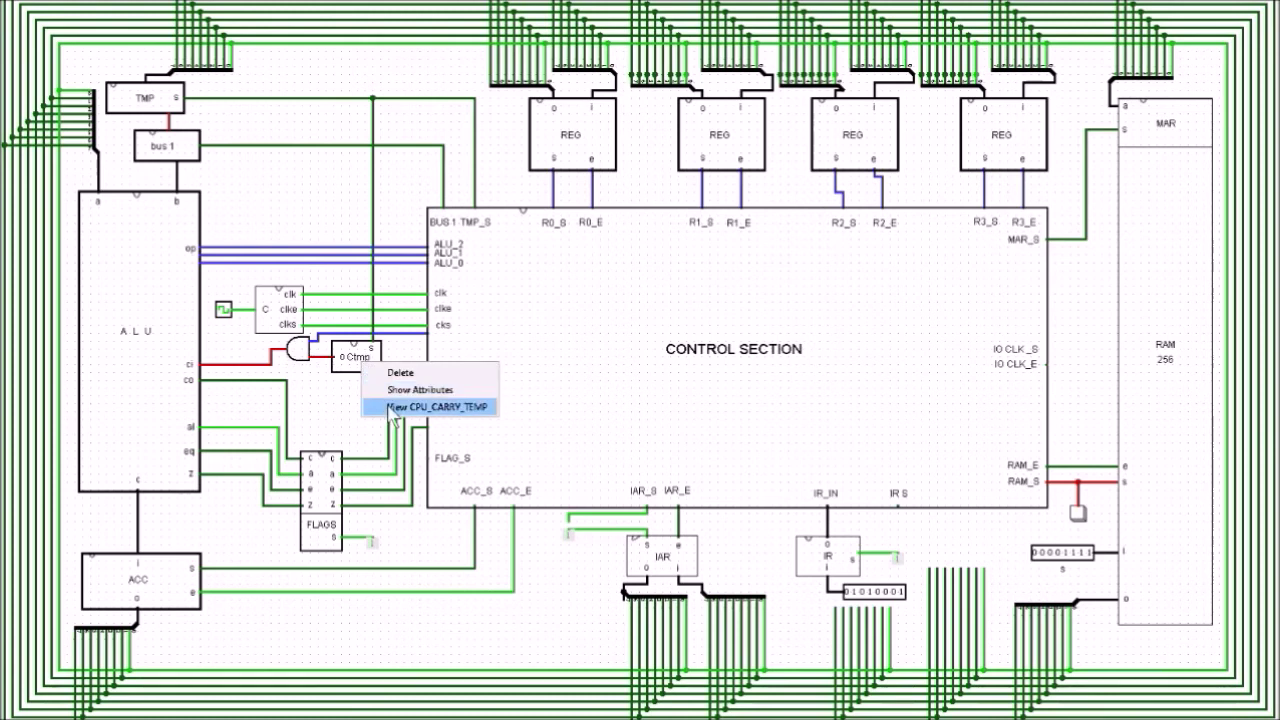
{"action": "left_click", "coordinate": [390, 410]}
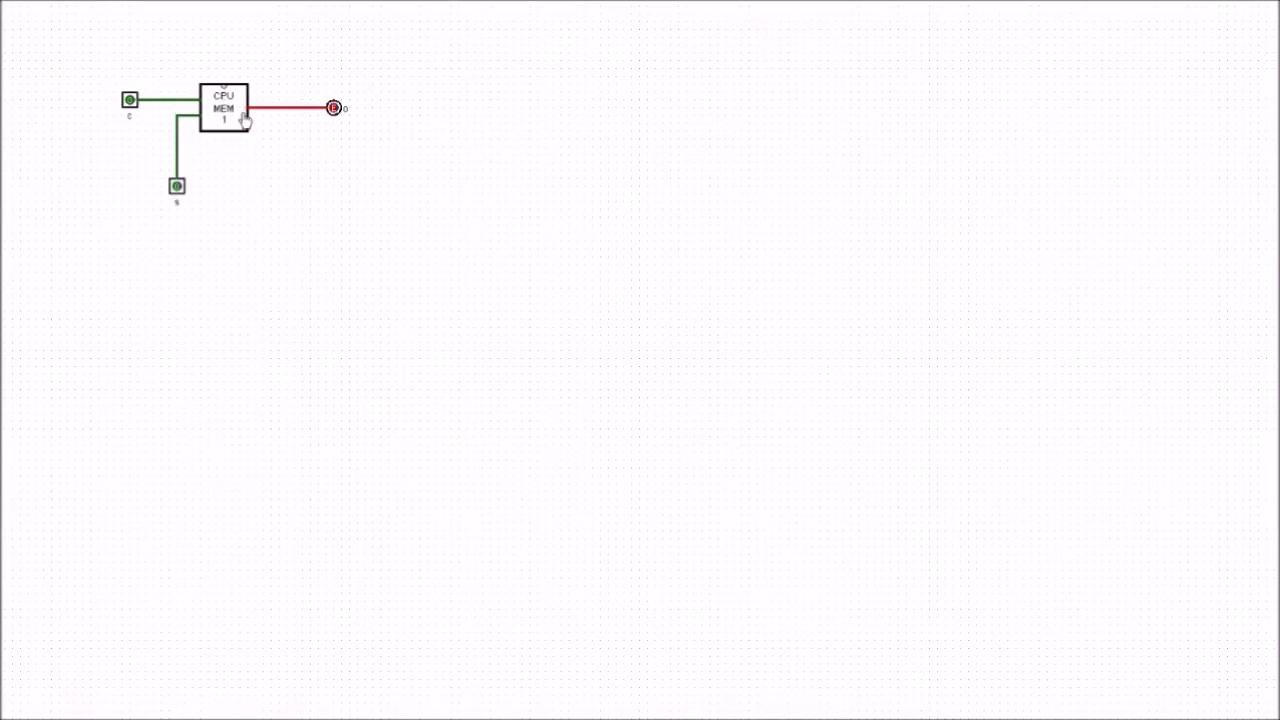